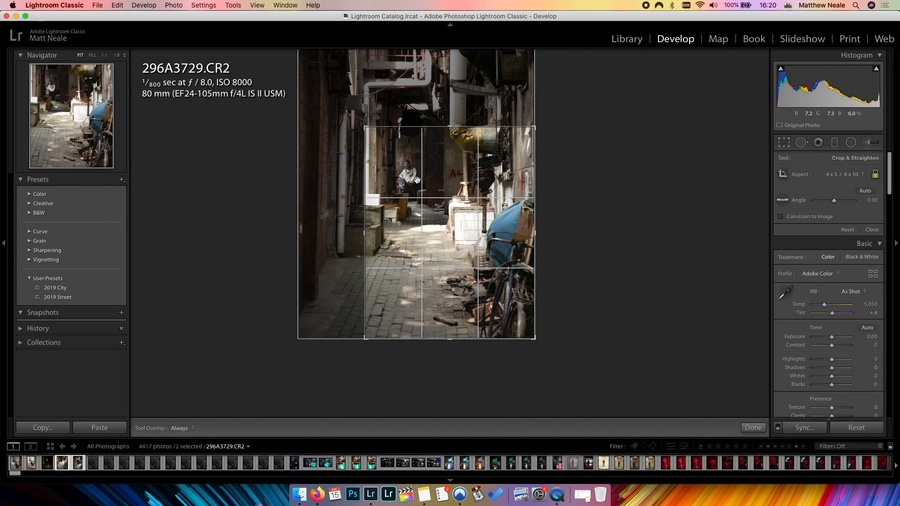
Shift the 4 x 5 crop slightly up and left within the alley photo and apply it
{"action": "left_click_drag", "start_coordinate": [459, 209], "coordinate": [462, 216]}
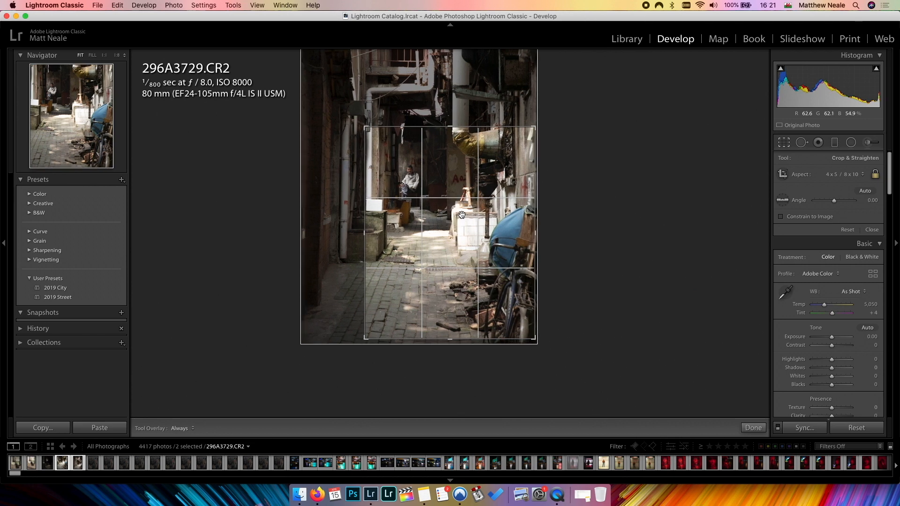
{"action": "key", "text": "Return"}
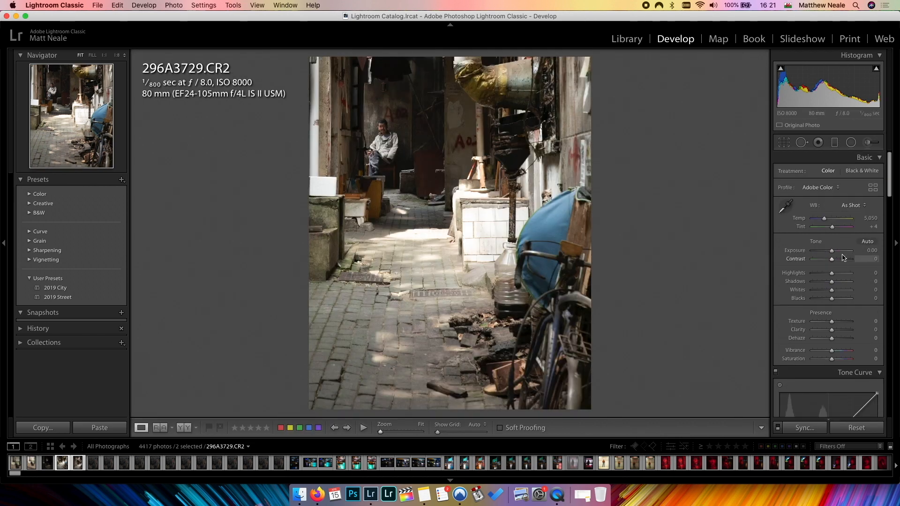
Darken the whole photo with highlights at -82, exposure at -1.70 and blacks at -20
{"action": "scroll", "coordinate": [839, 255], "scroll_direction": "down", "scroll_amount": 1}
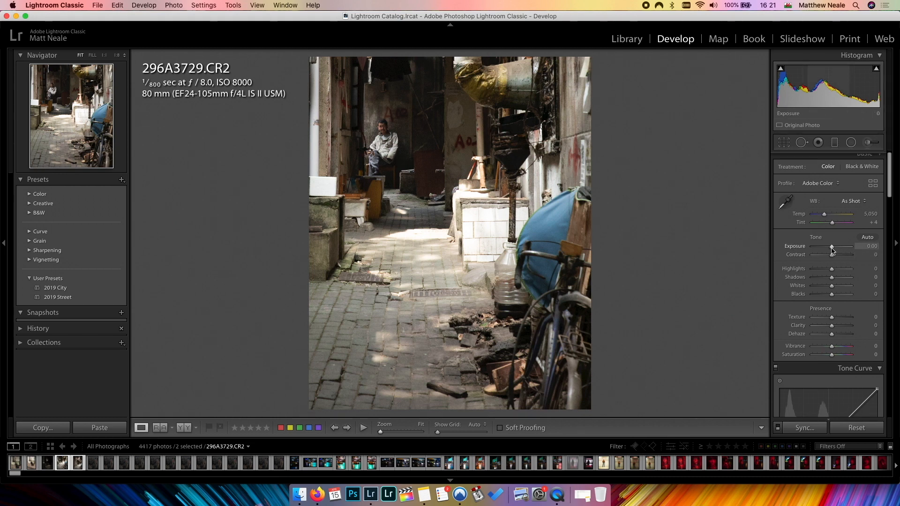
{"action": "left_click_drag", "start_coordinate": [832, 270], "coordinate": [825, 247]}
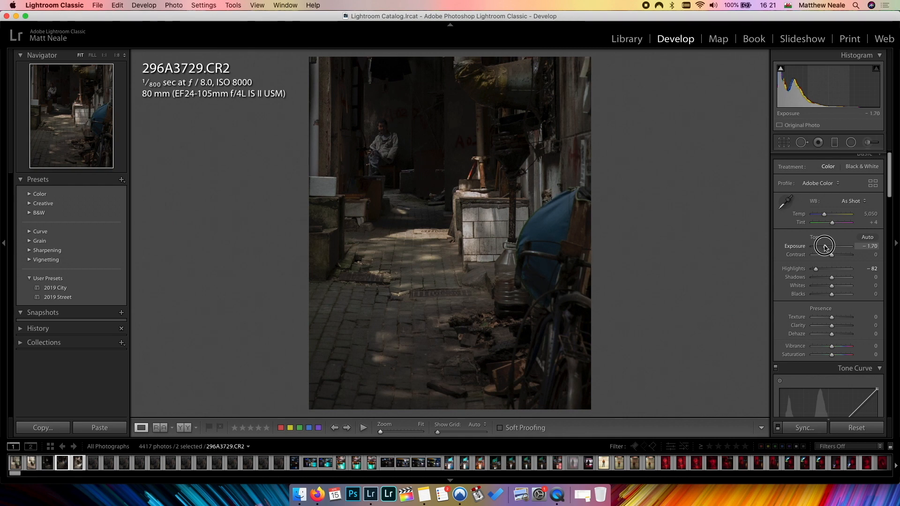
{"action": "left_click_drag", "start_coordinate": [826, 248], "coordinate": [825, 248]}
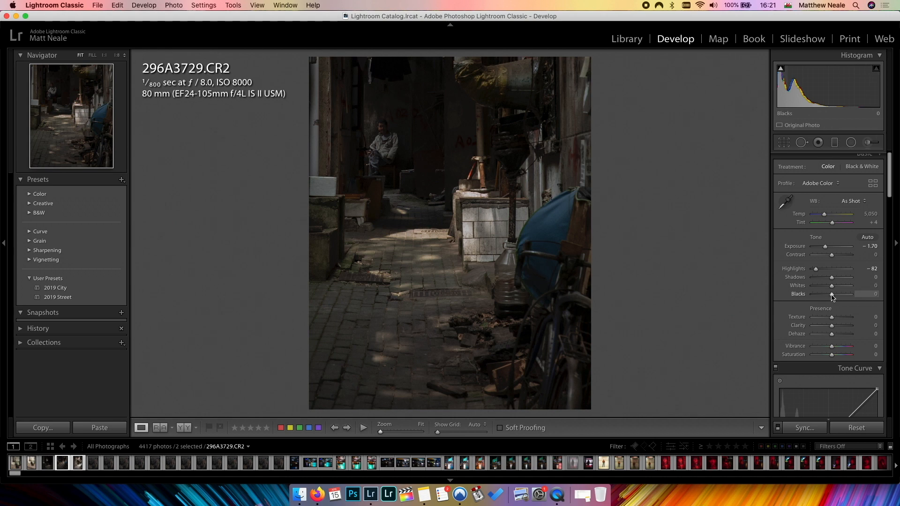
{"action": "left_click_drag", "start_coordinate": [832, 296], "coordinate": [828, 297]}
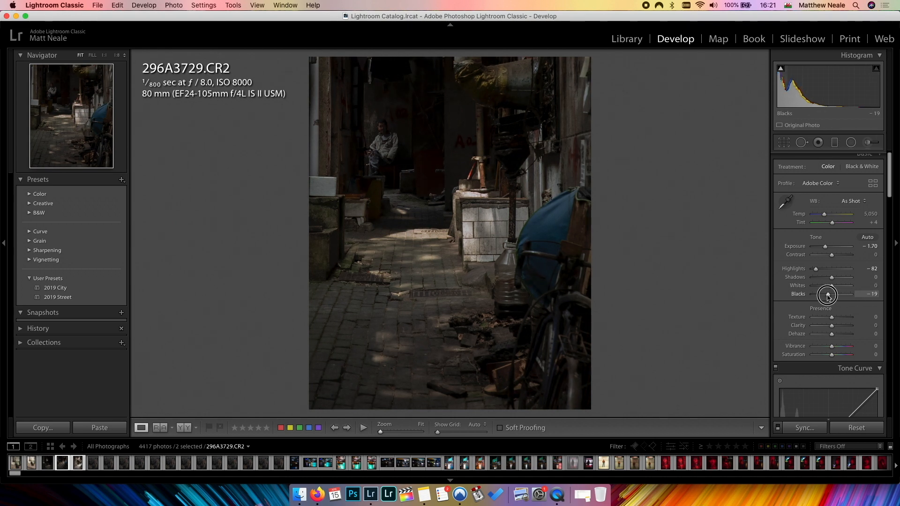
{"action": "left_click_drag", "start_coordinate": [828, 295], "coordinate": [828, 295]}
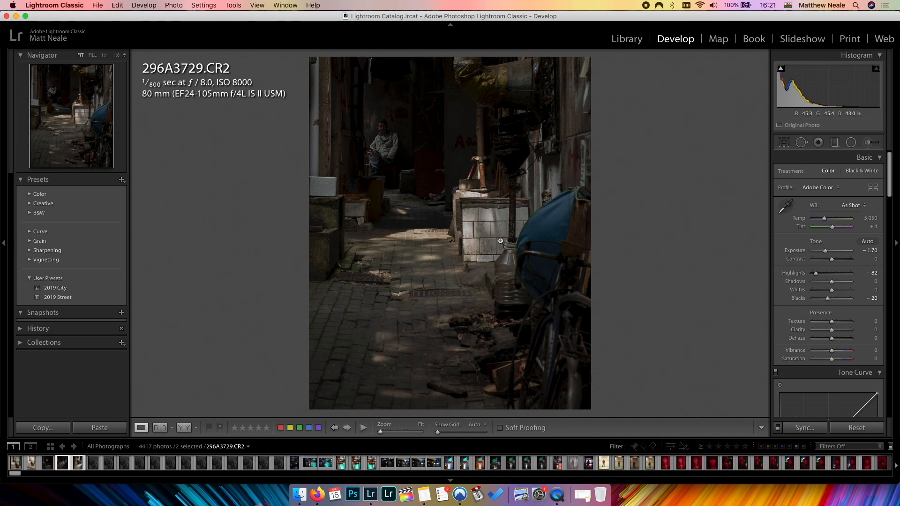
Paint an Adjustment Brush mask over the seated man with brush size 15 and exposure 1.12
{"action": "left_click", "coordinate": [869, 145]}
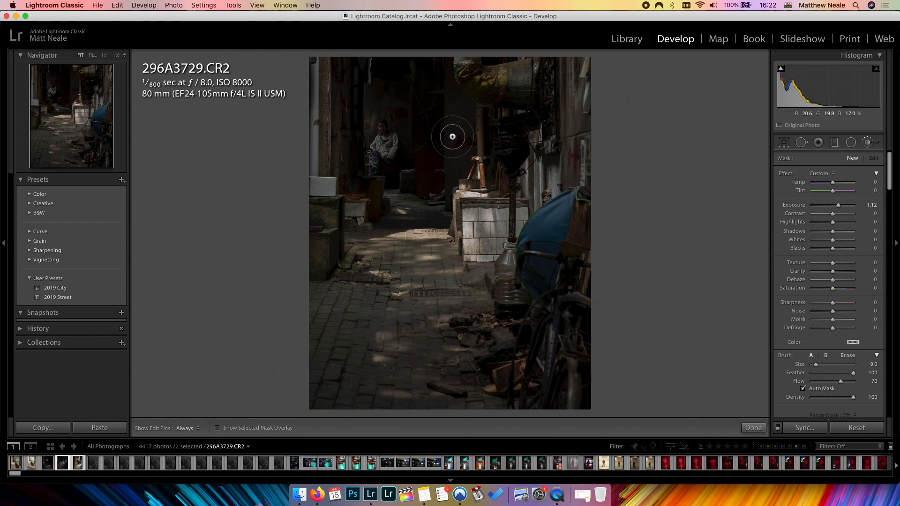
{"action": "scroll", "coordinate": [386, 145], "scroll_direction": "up", "scroll_amount": 6}
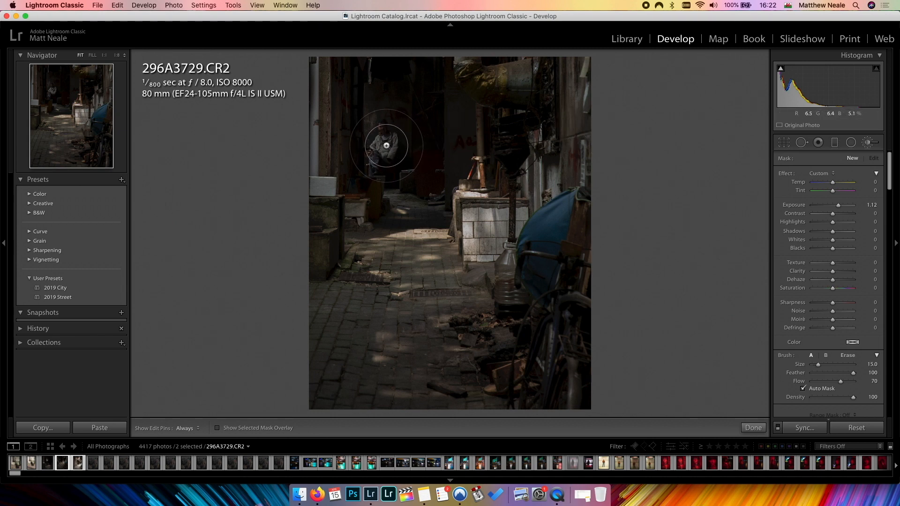
{"action": "left_click", "coordinate": [384, 137]}
{"action": "key", "text": "h"}
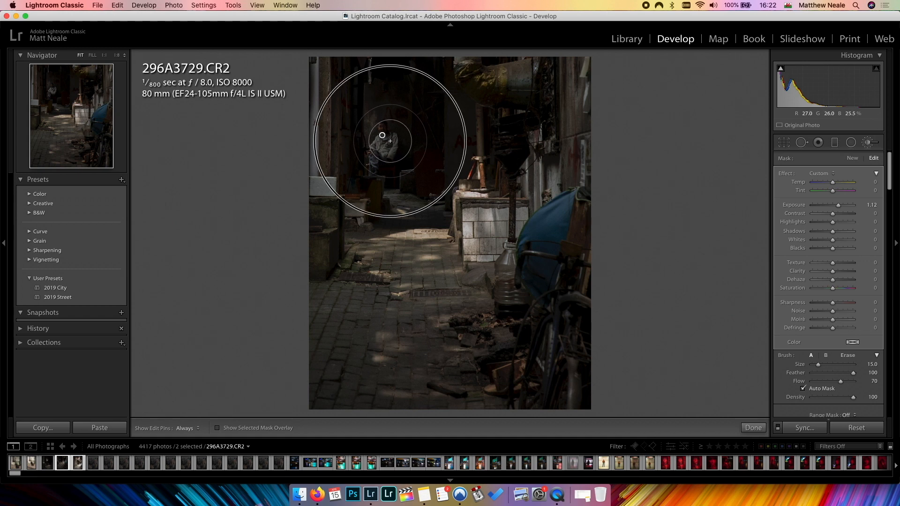
{"action": "mouse_move", "coordinate": [387, 143]}
{"action": "left_mouse_down"}
{"action": "mouse_move", "coordinate": [380, 138]}
{"action": "mouse_move", "coordinate": [374, 148]}
{"action": "mouse_move", "coordinate": [393, 140]}
{"action": "left_mouse_up"}
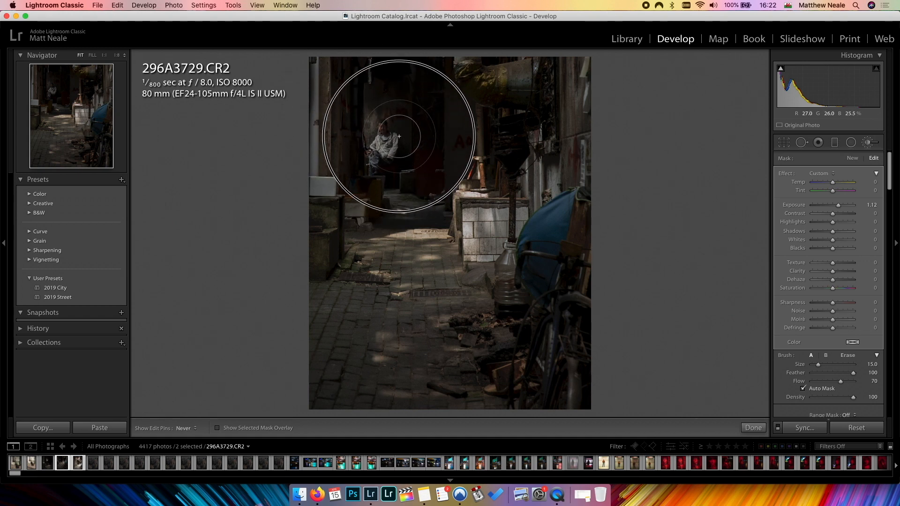
{"action": "key", "text": "h"}
{"action": "key", "text": "h"}
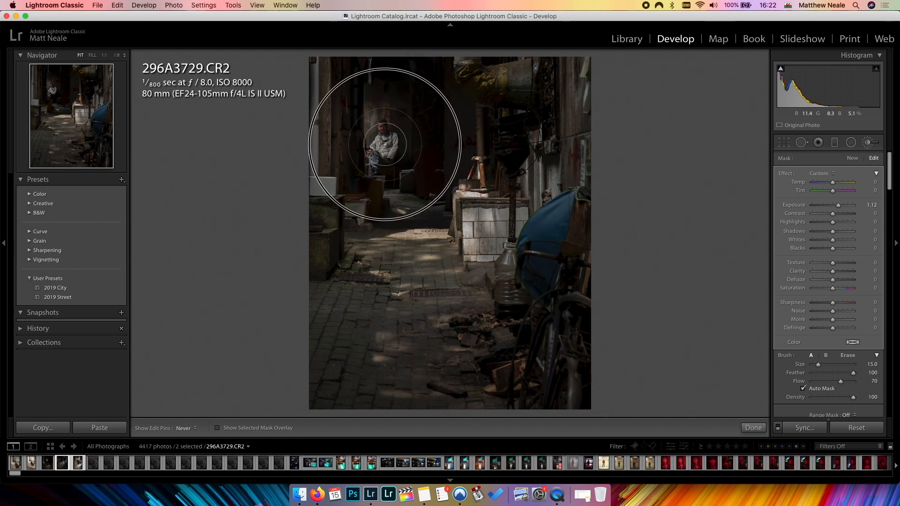
{"action": "key", "text": "h"}
Set the man's brush adjustment to exposure 1.51, contrast 5, shadows 17 and clarity 10, and check him at 1:1
{"action": "mouse_move", "coordinate": [839, 205]}
{"action": "left_mouse_down"}
{"action": "mouse_move", "coordinate": [833, 232]}
{"action": "mouse_move", "coordinate": [835, 217]}
{"action": "left_mouse_up"}
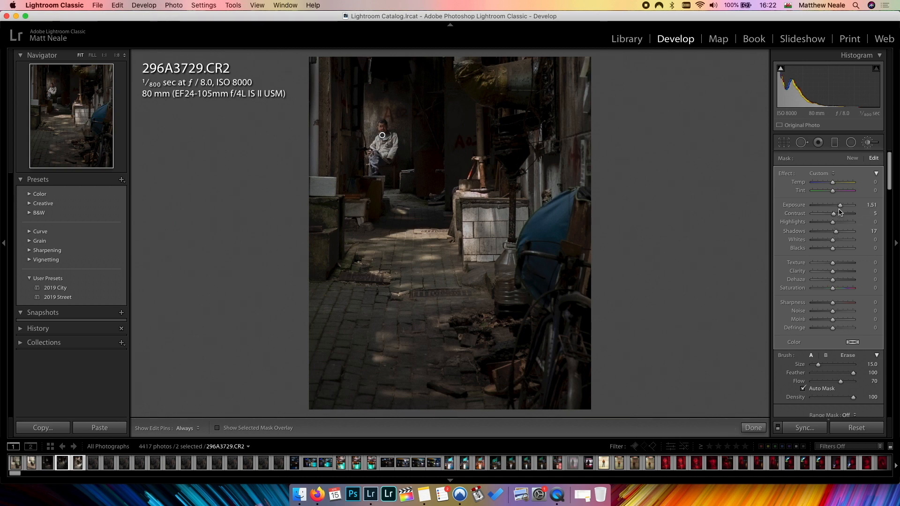
{"action": "left_click_drag", "start_coordinate": [834, 273], "coordinate": [835, 275]}
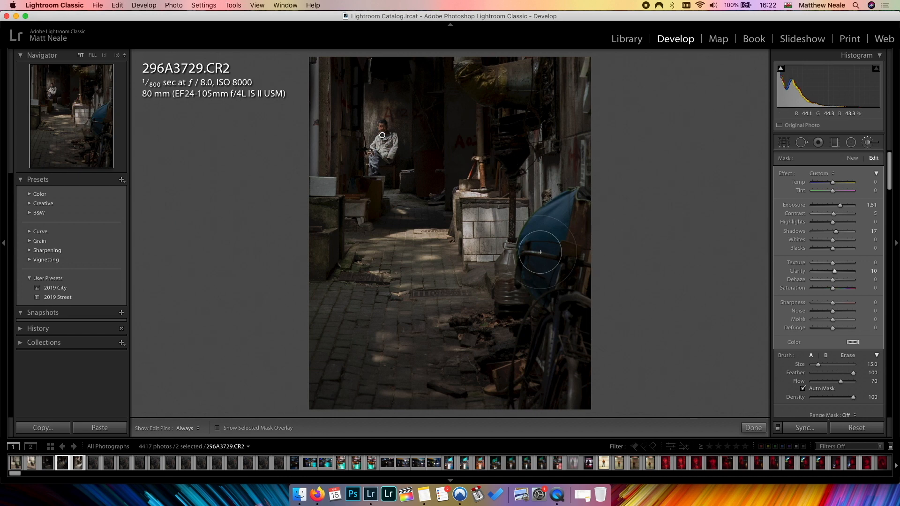
{"action": "left_click", "coordinate": [755, 430]}
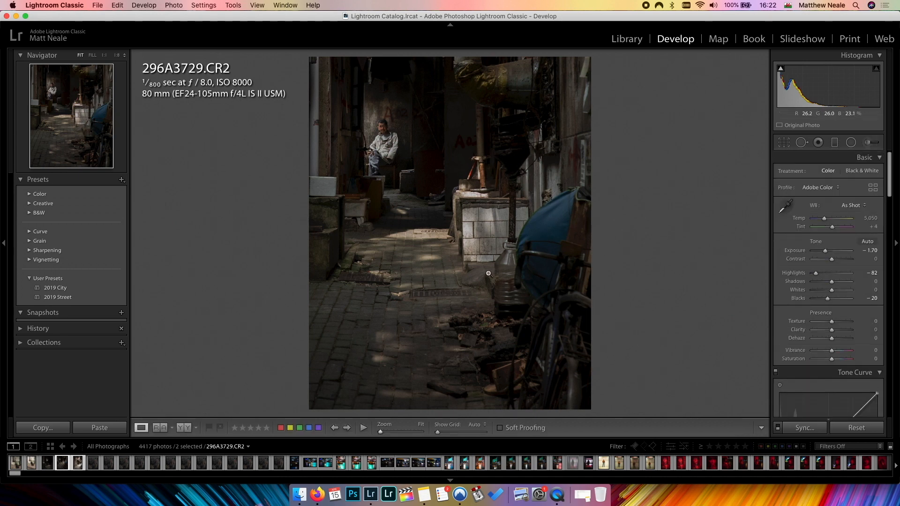
{"action": "left_click", "coordinate": [376, 157]}
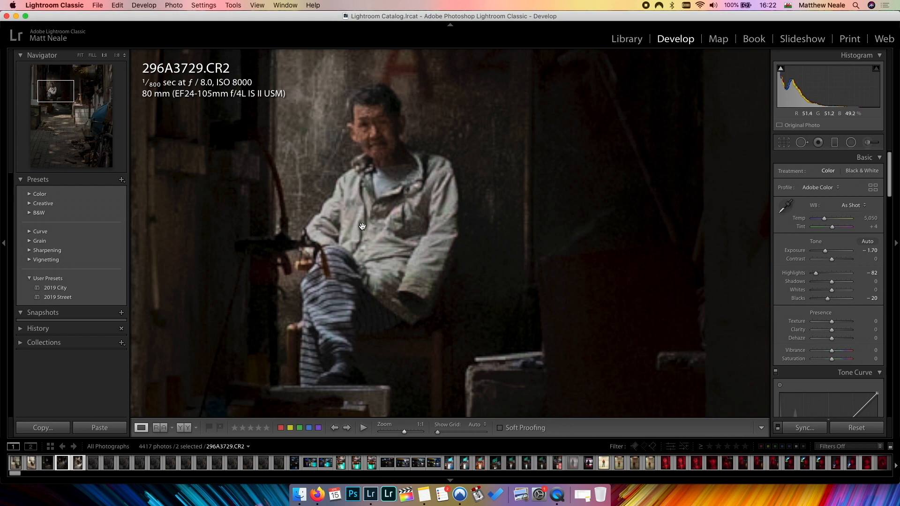
{"action": "left_click_drag", "start_coordinate": [362, 226], "coordinate": [363, 259]}
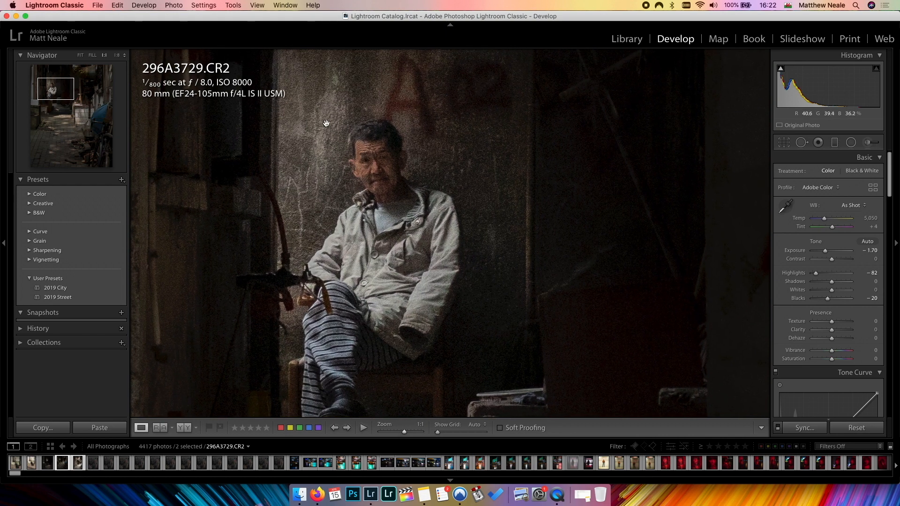
{"action": "left_click_drag", "start_coordinate": [389, 281], "coordinate": [328, 298]}
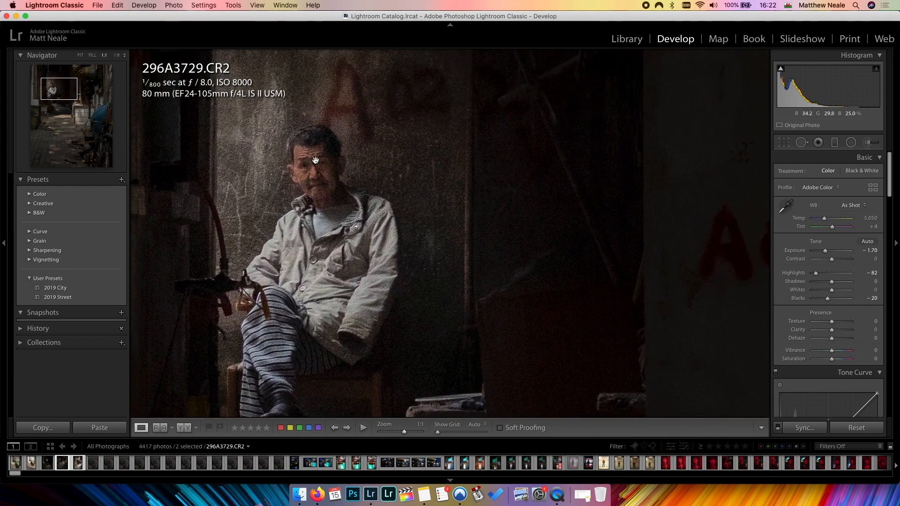
{"action": "left_click", "coordinate": [323, 185]}
Add a wide radial filter over the sunlit paving, reset its exposure to 0 and set its clarity to 50
{"action": "scroll", "coordinate": [775, 345], "scroll_direction": "down", "scroll_amount": 1}
{"action": "left_click", "coordinate": [851, 143]}
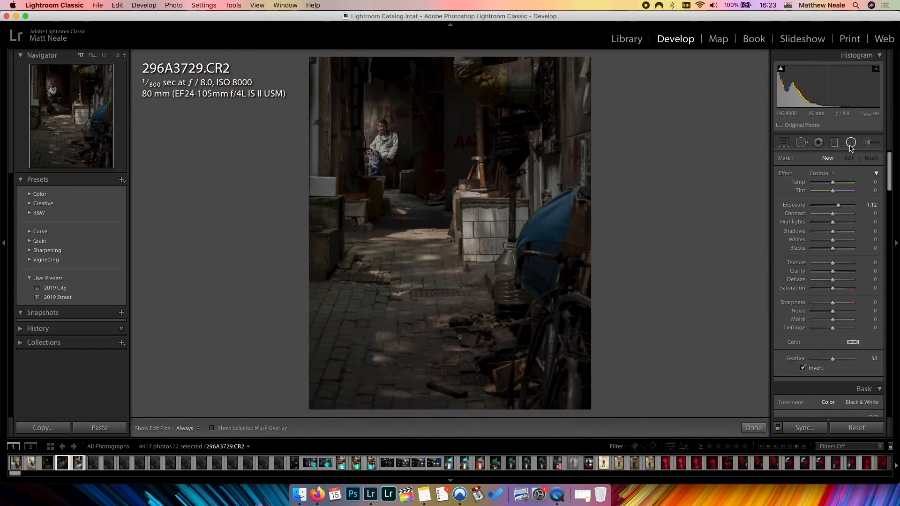
{"action": "left_click_drag", "start_coordinate": [448, 316], "coordinate": [571, 370]}
{"action": "left_click_drag", "start_coordinate": [416, 291], "coordinate": [433, 267]}
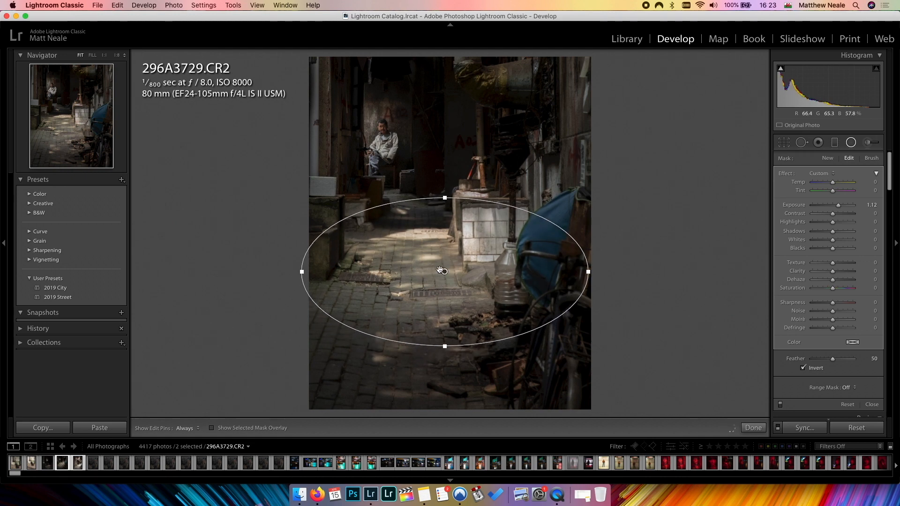
{"action": "double_click", "coordinate": [800, 207]}
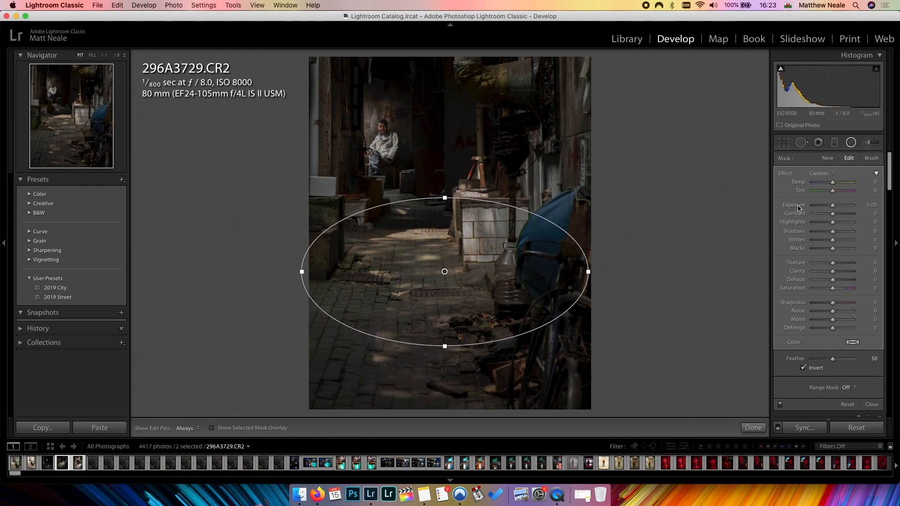
{"action": "left_click", "coordinate": [834, 276]}
{"action": "left_click_drag", "start_coordinate": [834, 276], "coordinate": [845, 275]}
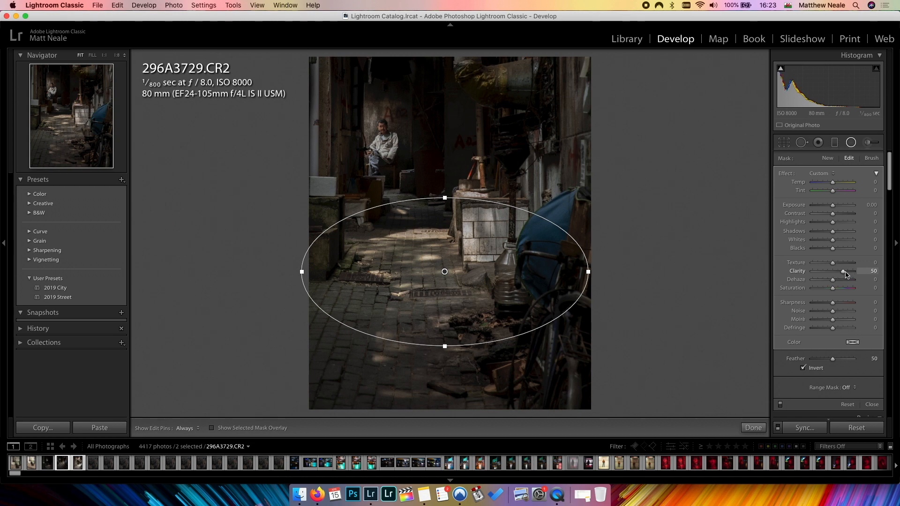
Flatten the paving's radial filter vertically and set its exposure to -0.26
{"action": "left_click_drag", "start_coordinate": [445, 198], "coordinate": [445, 214]}
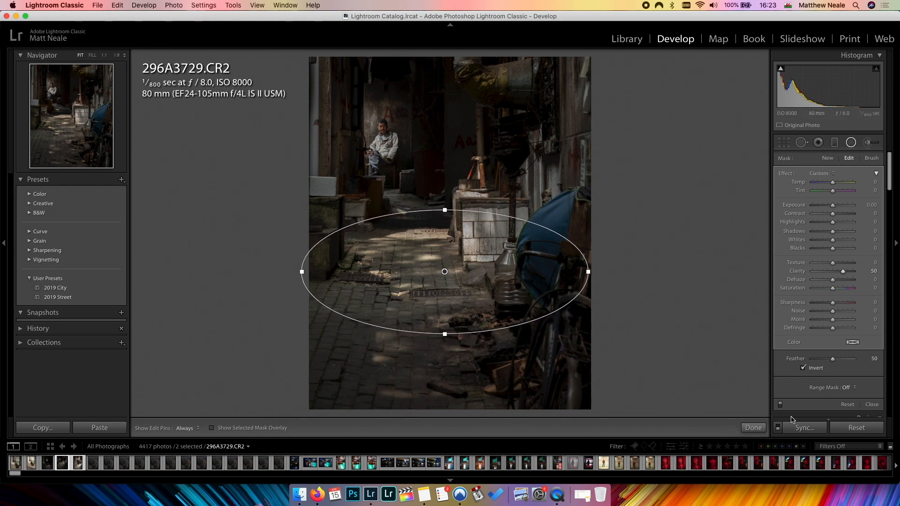
{"action": "left_click", "coordinate": [833, 209]}
{"action": "left_click_drag", "start_coordinate": [833, 210], "coordinate": [833, 211]}
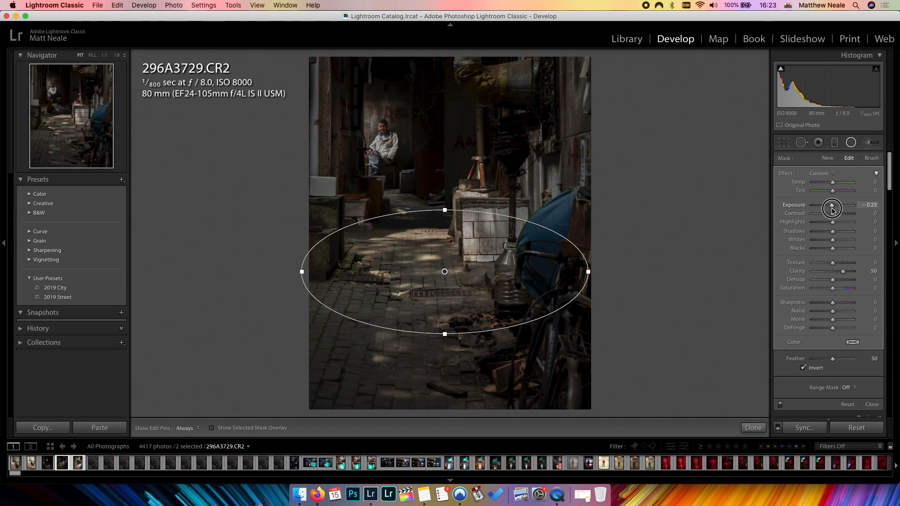
{"action": "left_click_drag", "start_coordinate": [832, 210], "coordinate": [832, 211]}
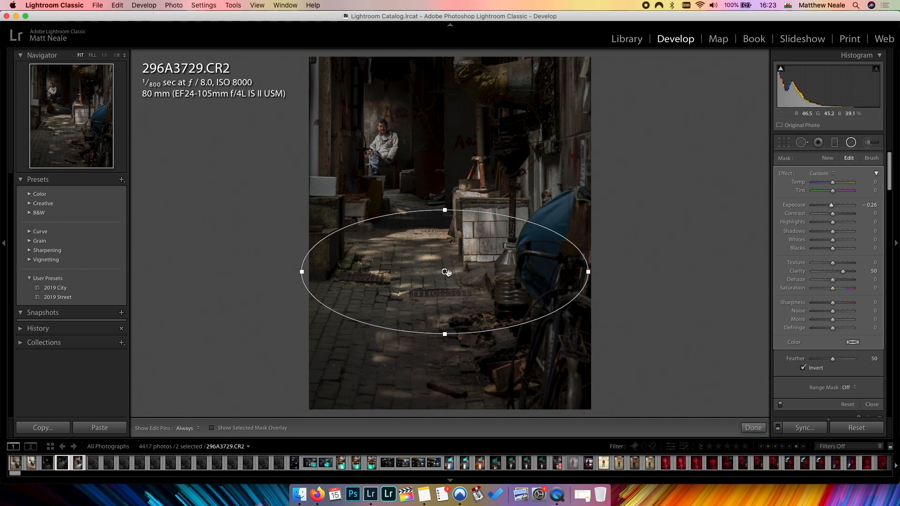
Duplicate the paving's radial filter and place the copy over the seated man as a narrow upright ellipse
{"action": "right_click", "coordinate": [445, 272]}
{"action": "left_click", "coordinate": [451, 277]}
{"action": "left_click_drag", "start_coordinate": [445, 272], "coordinate": [373, 132]}
{"action": "left_click_drag", "start_coordinate": [230, 132], "coordinate": [387, 139]}
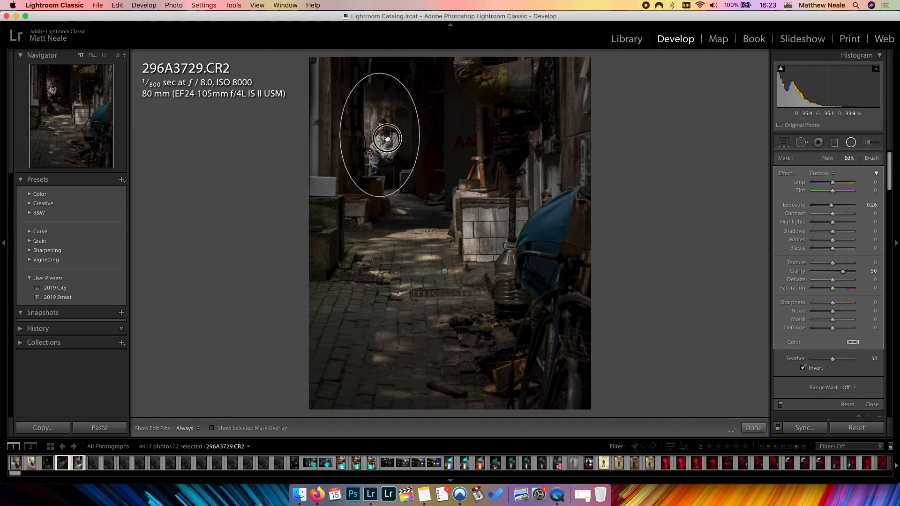
Shrink and recentre the radial filter around the seated man and set its exposure to 0.17
{"action": "left_click_drag", "start_coordinate": [833, 206], "coordinate": [835, 208]}
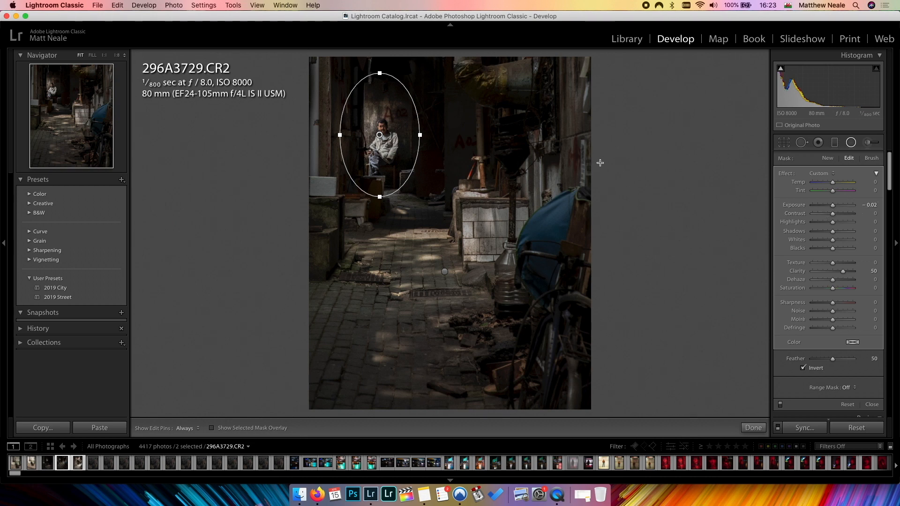
{"action": "left_click_drag", "start_coordinate": [377, 73], "coordinate": [380, 82]}
{"action": "left_click_drag", "start_coordinate": [342, 132], "coordinate": [381, 140]}
{"action": "left_click_drag", "start_coordinate": [387, 87], "coordinate": [385, 91]}
{"action": "left_click_drag", "start_coordinate": [418, 140], "coordinate": [417, 139]}
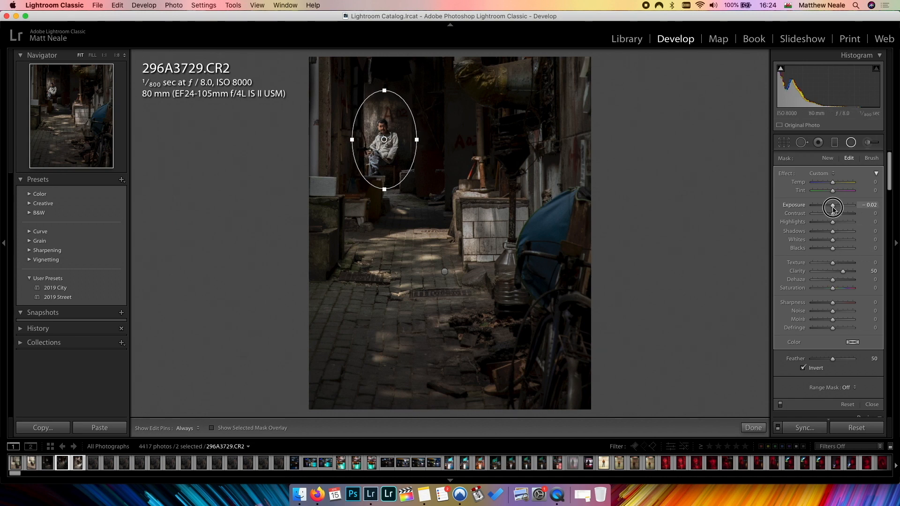
{"action": "left_click_drag", "start_coordinate": [833, 209], "coordinate": [834, 210]}
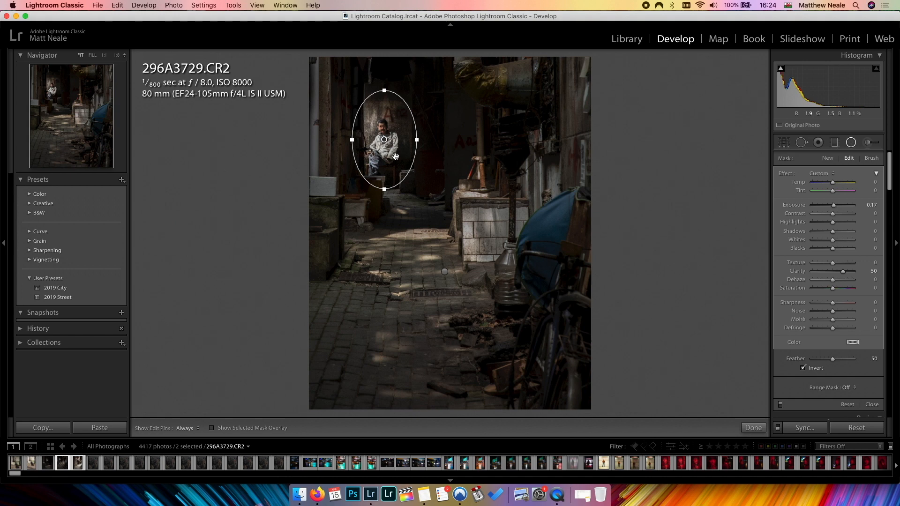
Tighten the radial filter around the seated man further and switch the photo info overlay to capture date and dimensions
{"action": "left_click_drag", "start_coordinate": [384, 94], "coordinate": [384, 97]}
{"action": "left_click_drag", "start_coordinate": [417, 140], "coordinate": [387, 143]}
{"action": "left_click_drag", "start_coordinate": [386, 144], "coordinate": [384, 146]}
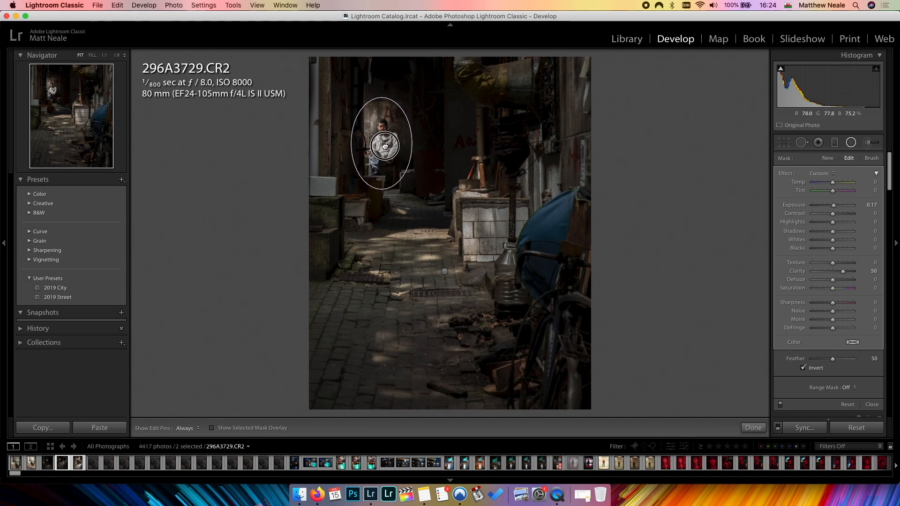
{"action": "left_click_drag", "start_coordinate": [385, 146], "coordinate": [385, 146]}
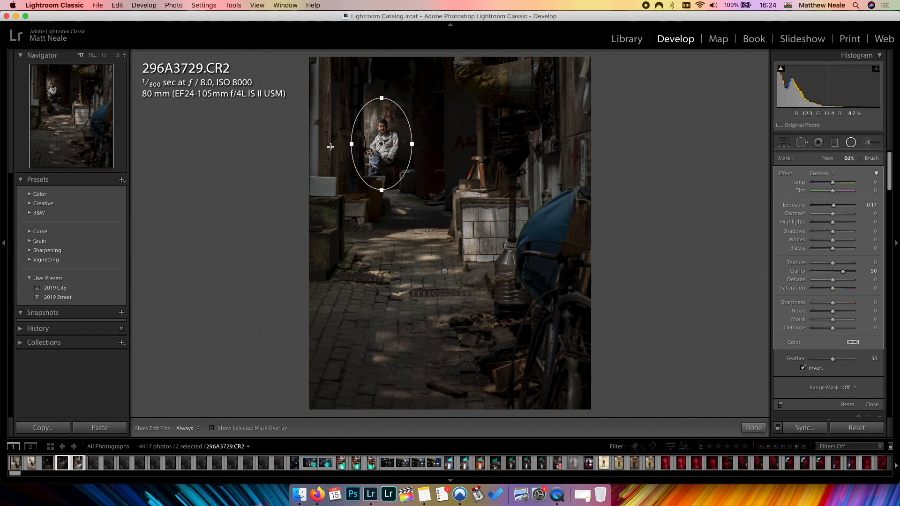
{"action": "key", "text": "i"}
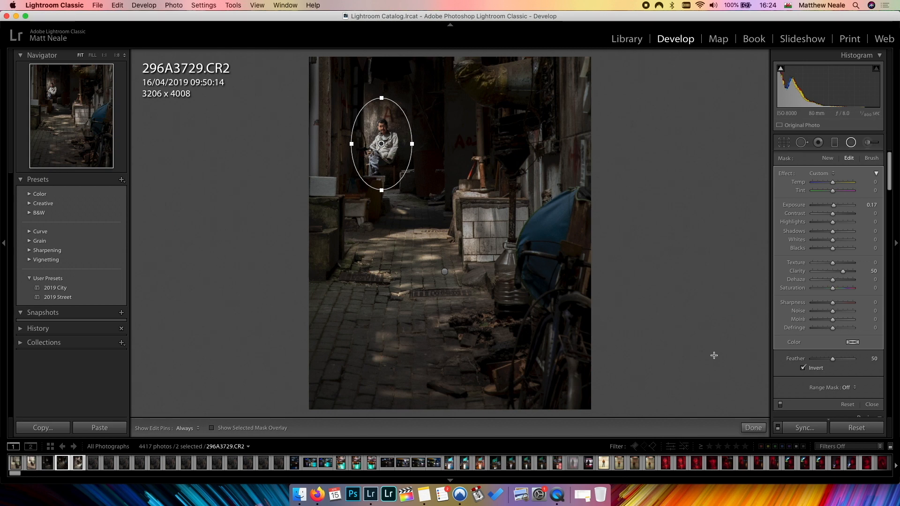
{"action": "left_click", "coordinate": [750, 429]}
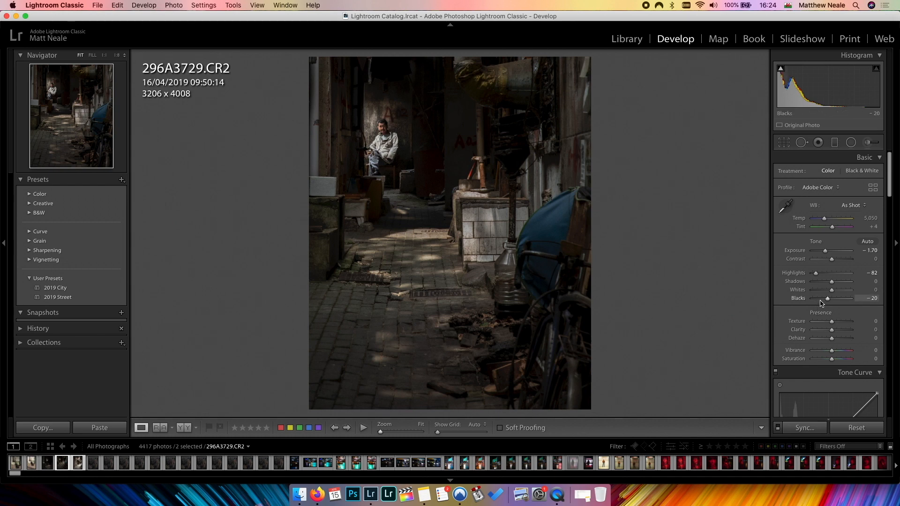
Add midtone, highlight and shadow points at the quarter divisions of the RGB tone curve and raise the highlight point slightly
{"action": "scroll", "coordinate": [821, 302], "scroll_direction": "down", "scroll_amount": 5}
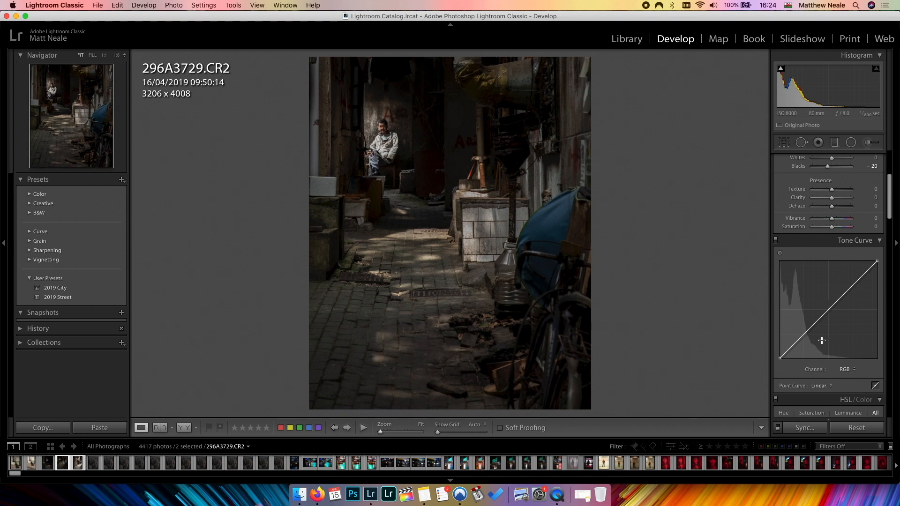
{"action": "left_click", "coordinate": [829, 309]}
{"action": "left_click", "coordinate": [854, 286]}
{"action": "left_click", "coordinate": [804, 334]}
{"action": "left_click_drag", "start_coordinate": [803, 334], "coordinate": [805, 335]}
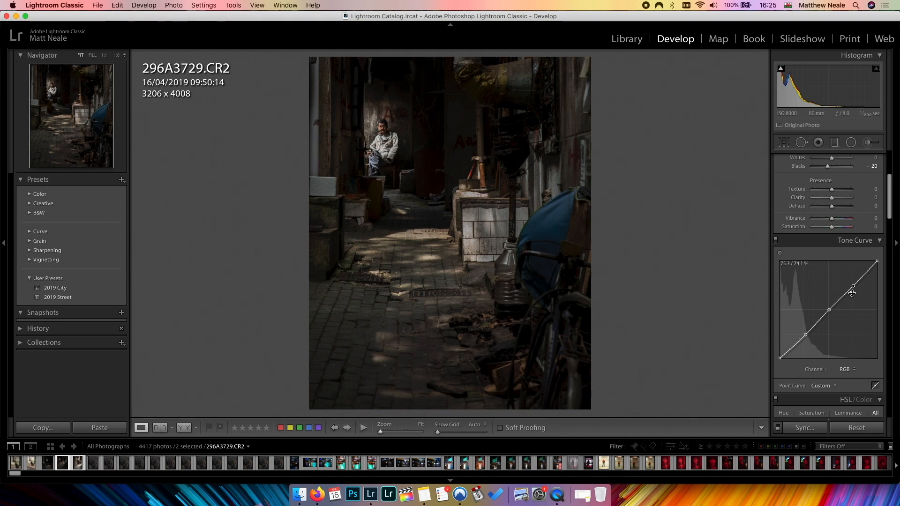
{"action": "left_click_drag", "start_coordinate": [854, 287], "coordinate": [854, 283]}
Try a faded look by lifting the tone curve's black point to about 13.7 %, and return it to 0.0 %
{"action": "left_click_drag", "start_coordinate": [805, 335], "coordinate": [769, 348]}
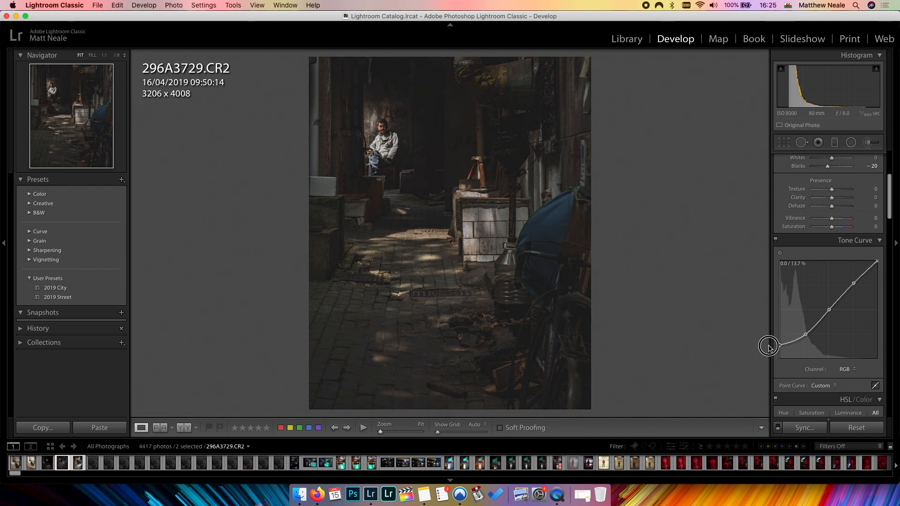
{"action": "left_click_drag", "start_coordinate": [769, 347], "coordinate": [762, 361]}
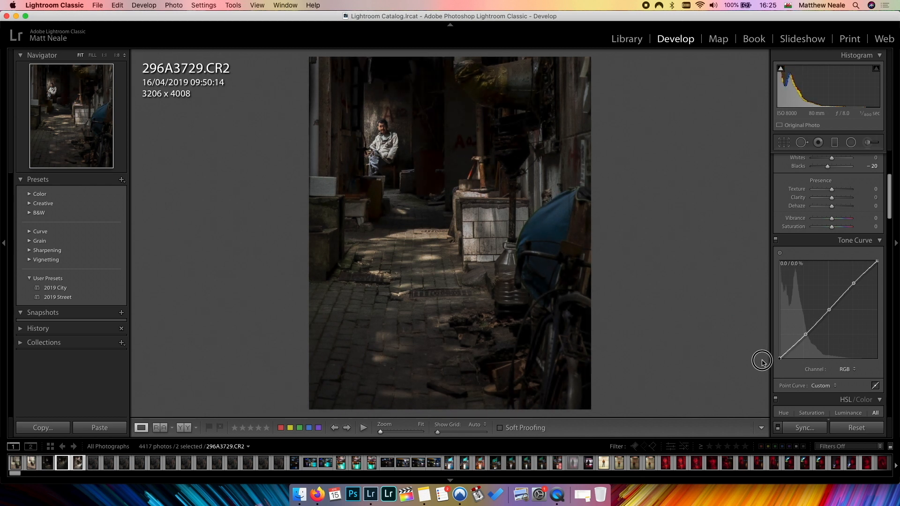
{"action": "left_click_drag", "start_coordinate": [762, 362], "coordinate": [762, 362]}
Nudge the tone curve's midtone point slightly down to 51.0 / 49.0 %
{"action": "scroll", "coordinate": [848, 347], "scroll_direction": "down", "scroll_amount": 1}
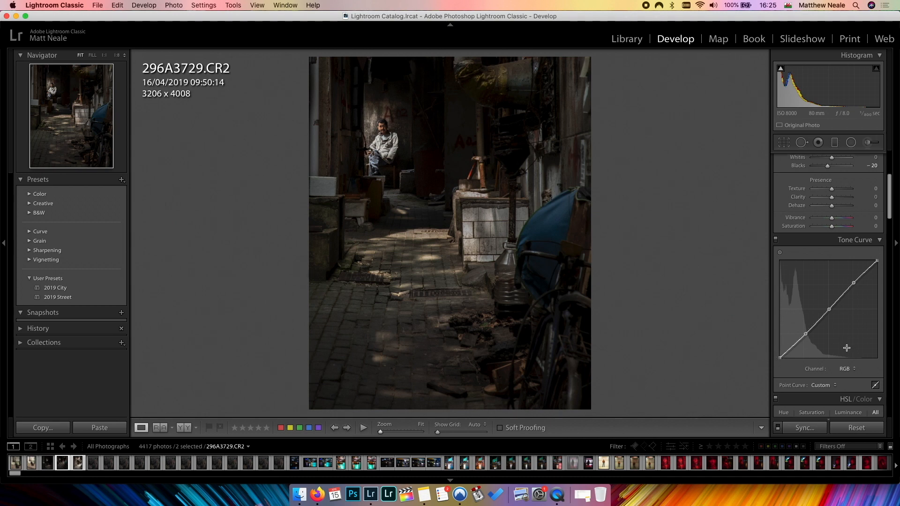
{"action": "left_click_drag", "start_coordinate": [829, 309], "coordinate": [830, 310]}
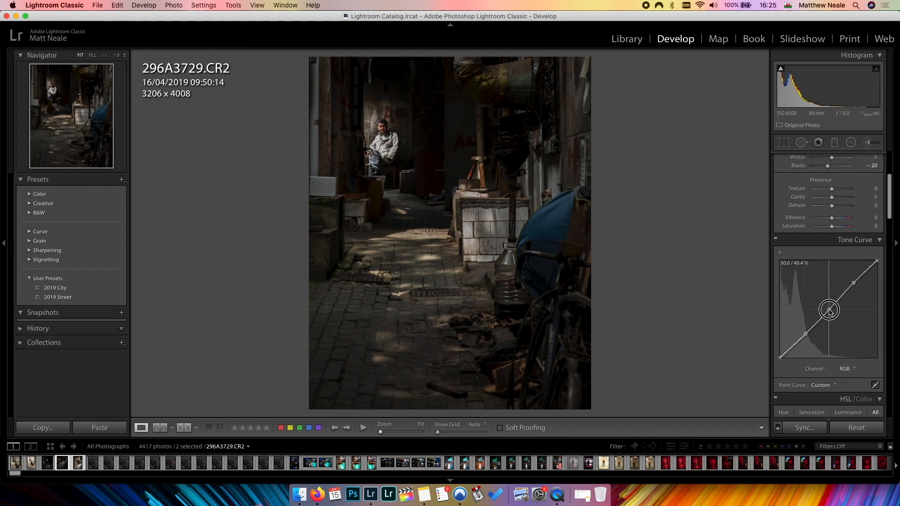
{"action": "left_click_drag", "start_coordinate": [829, 311], "coordinate": [830, 311]}
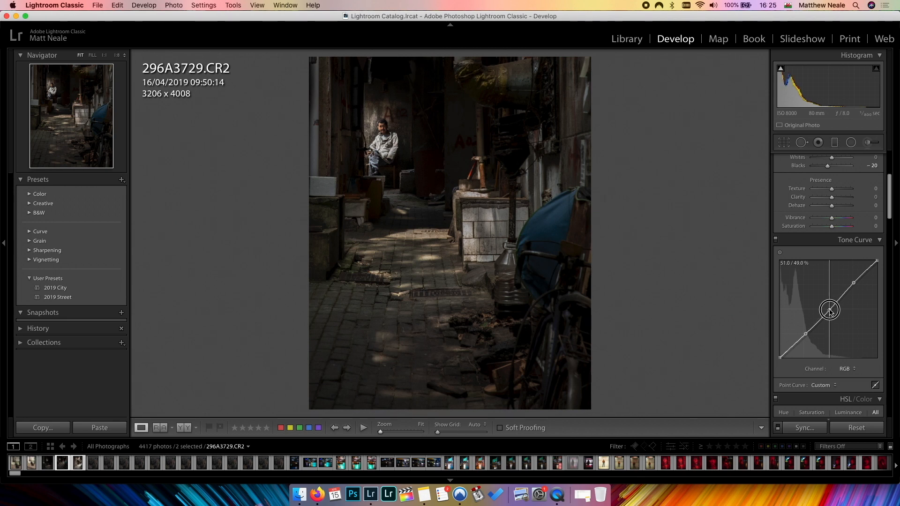
{"action": "left_click_drag", "start_coordinate": [830, 311], "coordinate": [830, 311]}
Compare the photo repeatedly with and without the tone curve adjustment
{"action": "left_click", "coordinate": [776, 240]}
{"action": "left_click", "coordinate": [776, 240]}
{"action": "left_click", "coordinate": [776, 240]}
{"action": "left_click", "coordinate": [777, 241]}
{"action": "left_click", "coordinate": [777, 240]}
{"action": "left_click", "coordinate": [777, 240]}
{"action": "left_click", "coordinate": [776, 241]}
{"action": "left_click", "coordinate": [776, 241]}
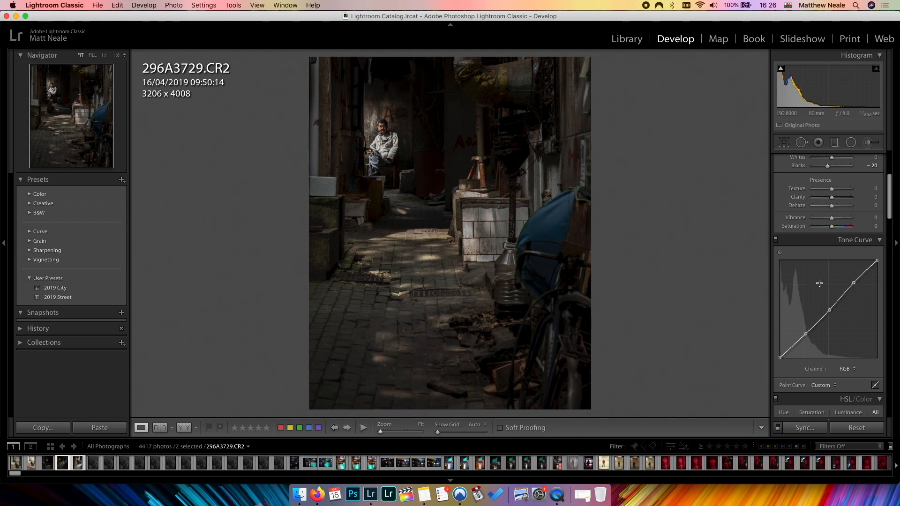
Set the blue saturation to +41 and the red saturation to +20 in the HSL adjustments
{"action": "scroll", "coordinate": [818, 285], "scroll_direction": "down", "scroll_amount": 1}
{"action": "scroll", "coordinate": [818, 285], "scroll_direction": "down", "scroll_amount": 10}
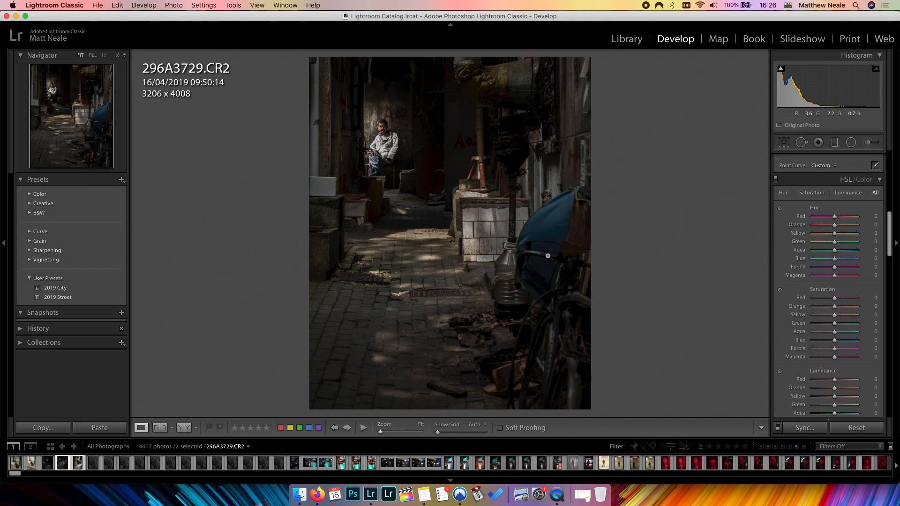
{"action": "scroll", "coordinate": [846, 300], "scroll_direction": "down", "scroll_amount": 1}
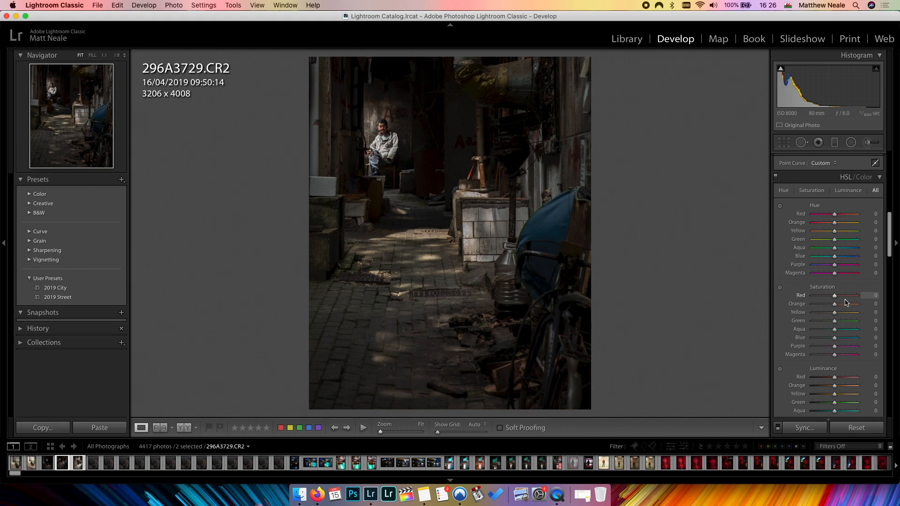
{"action": "scroll", "coordinate": [846, 302], "scroll_direction": "down", "scroll_amount": 3}
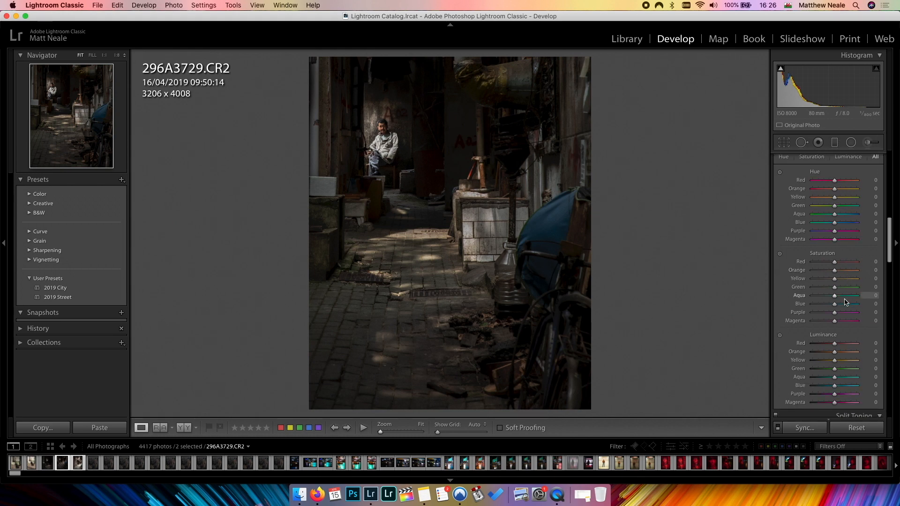
{"action": "scroll", "coordinate": [846, 301], "scroll_direction": "down", "scroll_amount": 1}
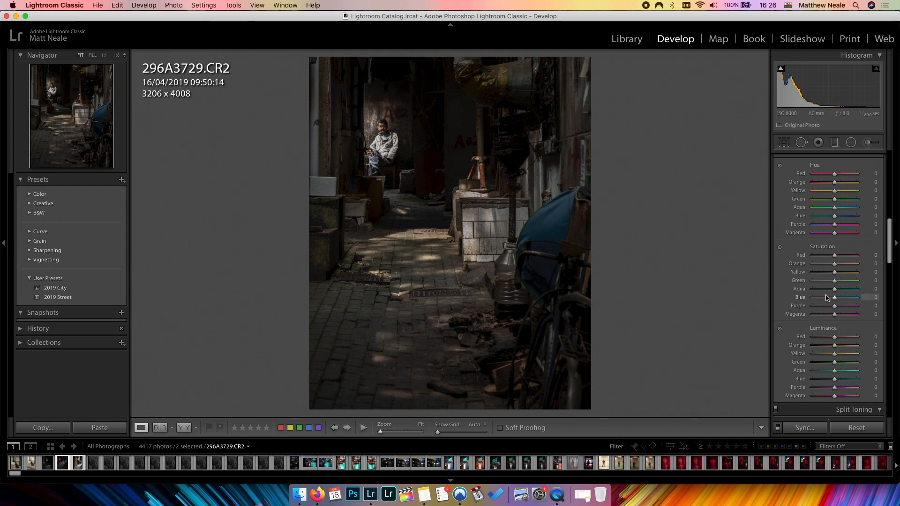
{"action": "scroll", "coordinate": [829, 293], "scroll_direction": "up", "scroll_amount": 1}
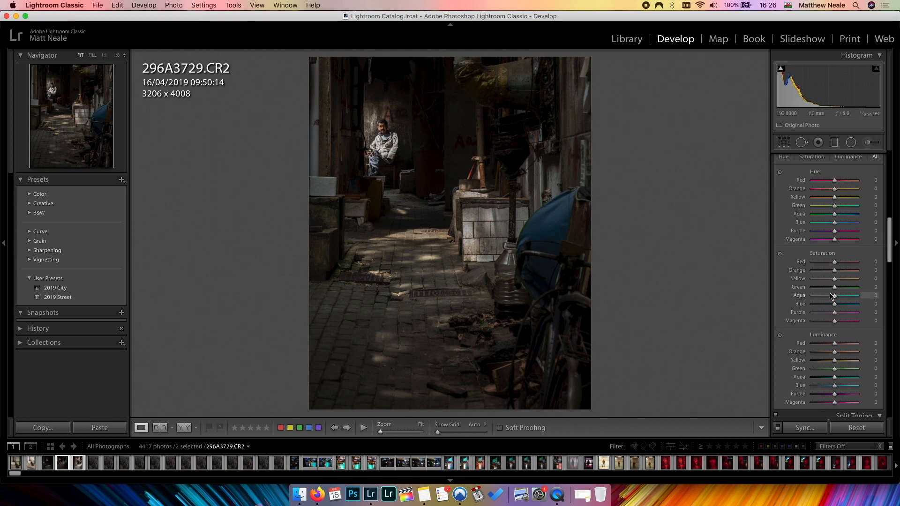
{"action": "left_click_drag", "start_coordinate": [835, 304], "coordinate": [844, 305]}
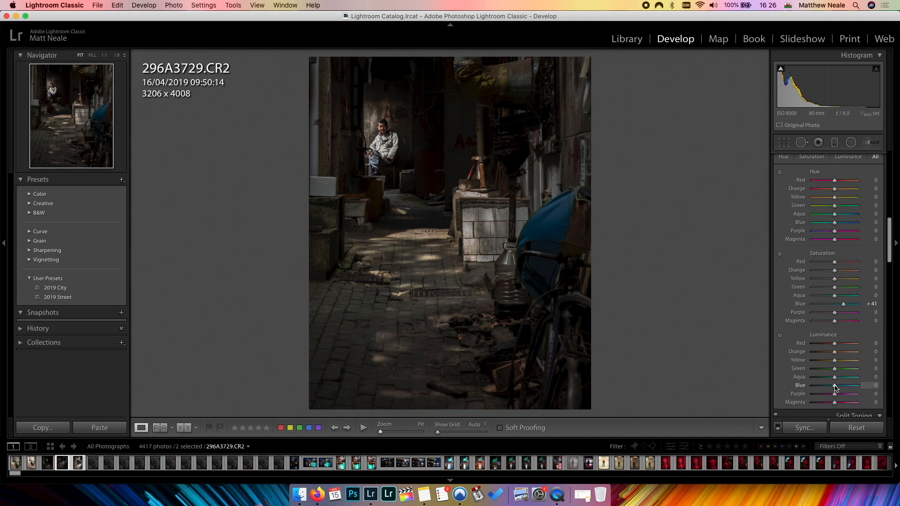
{"action": "mouse_move", "coordinate": [836, 387]}
{"action": "left_mouse_down"}
{"action": "mouse_move", "coordinate": [851, 384]}
{"action": "mouse_move", "coordinate": [837, 390]}
{"action": "left_mouse_up"}
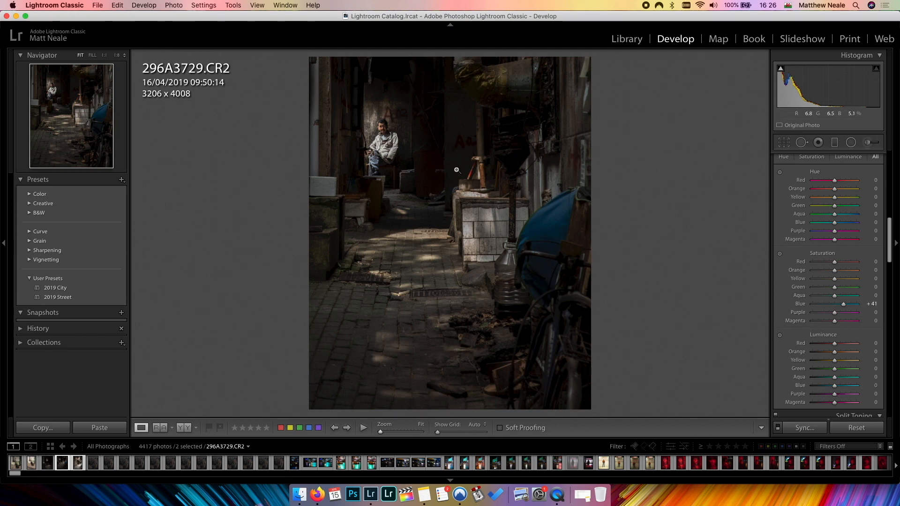
{"action": "left_click_drag", "start_coordinate": [836, 265], "coordinate": [840, 264]}
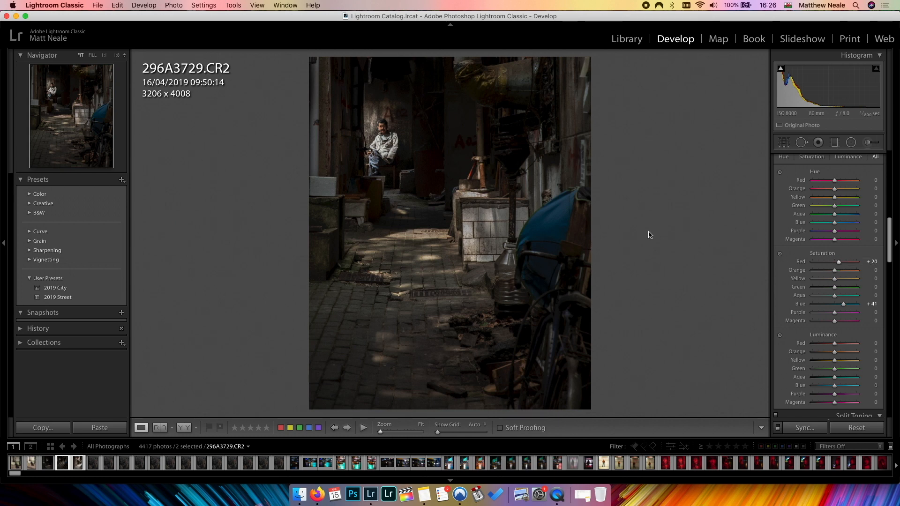
Reduce the orange saturation to -5, checking the seated man's skin tone up close and in the whole photo
{"action": "left_click", "coordinate": [470, 175]}
{"action": "mouse_move", "coordinate": [470, 175]}
{"action": "left_mouse_down"}
{"action": "mouse_move", "coordinate": [502, 215]}
{"action": "mouse_move", "coordinate": [492, 177]}
{"action": "mouse_move", "coordinate": [496, 188]}
{"action": "mouse_move", "coordinate": [426, 239]}
{"action": "mouse_move", "coordinate": [357, 255]}
{"action": "mouse_move", "coordinate": [364, 187]}
{"action": "mouse_move", "coordinate": [348, 217]}
{"action": "mouse_move", "coordinate": [530, 404]}
{"action": "mouse_move", "coordinate": [466, 312]}
{"action": "mouse_move", "coordinate": [475, 328]}
{"action": "mouse_move", "coordinate": [466, 169]}
{"action": "left_mouse_up"}
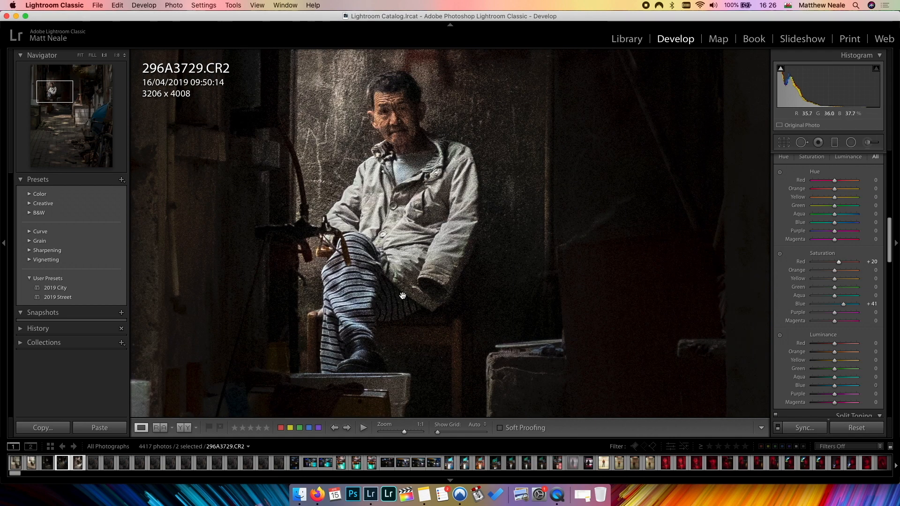
{"action": "left_click_drag", "start_coordinate": [424, 141], "coordinate": [408, 150]}
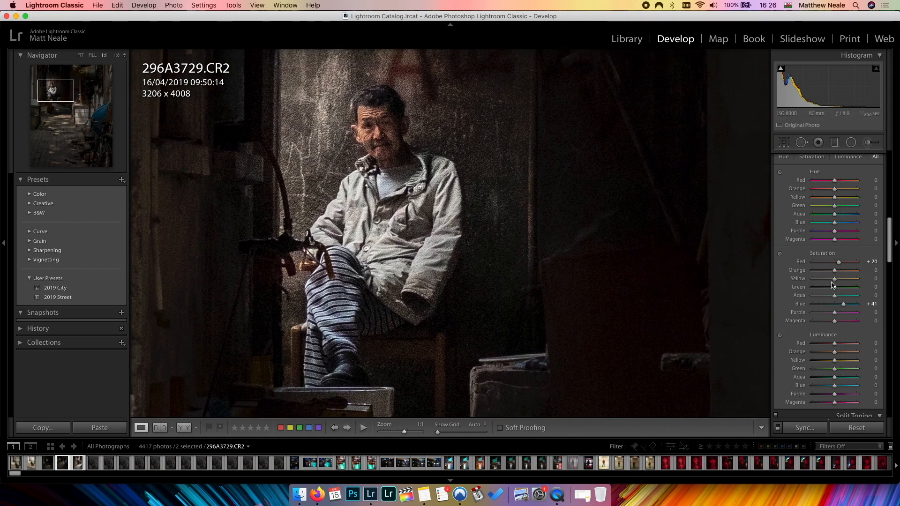
{"action": "left_click_drag", "start_coordinate": [835, 271], "coordinate": [833, 273]}
{"action": "left_click_drag", "start_coordinate": [834, 274], "coordinate": [834, 275]}
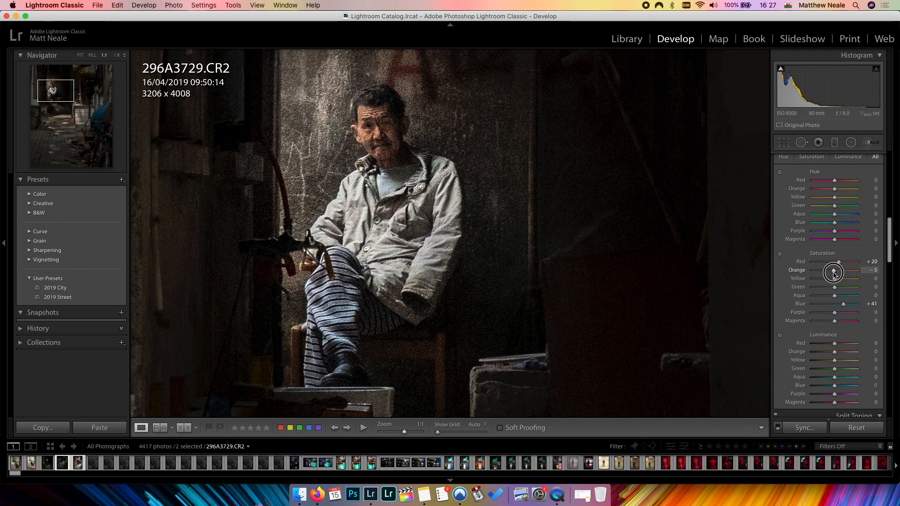
{"action": "left_click_drag", "start_coordinate": [485, 195], "coordinate": [574, 318]}
{"action": "left_click", "coordinate": [372, 286]}
{"action": "left_click", "coordinate": [372, 285]}
{"action": "left_click", "coordinate": [372, 286]}
{"action": "left_click", "coordinate": [413, 154]}
{"action": "left_click", "coordinate": [413, 154]}
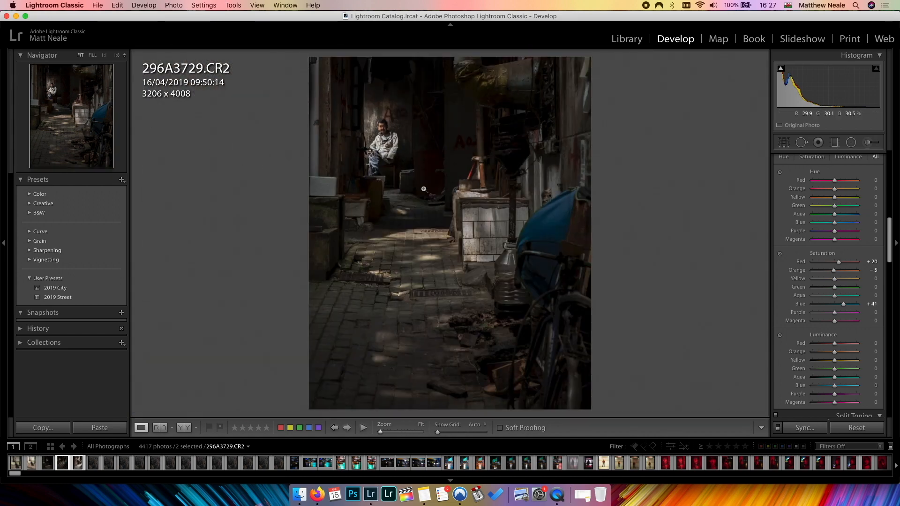
Set the sharpening amount to 90 and its masking to 90, using the black-and-white mask preview to limit it to edges
{"action": "scroll", "coordinate": [828, 328], "scroll_direction": "down", "scroll_amount": 4}
{"action": "scroll", "coordinate": [828, 329], "scroll_direction": "down", "scroll_amount": 2}
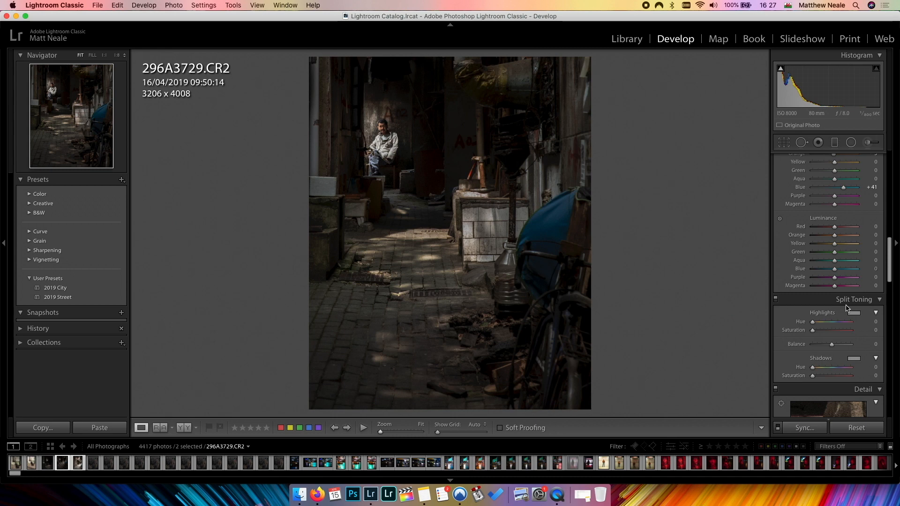
{"action": "scroll", "coordinate": [847, 307], "scroll_direction": "down", "scroll_amount": 10}
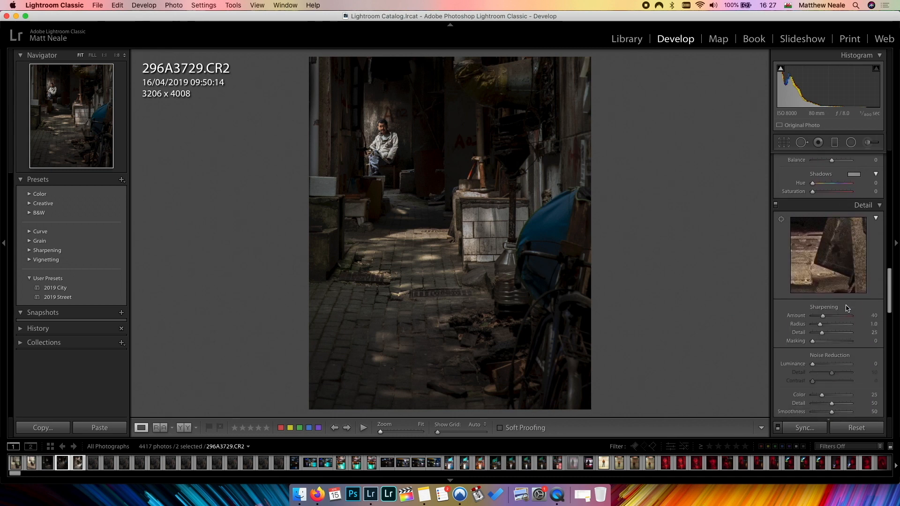
{"action": "scroll", "coordinate": [846, 308], "scroll_direction": "down", "scroll_amount": 5}
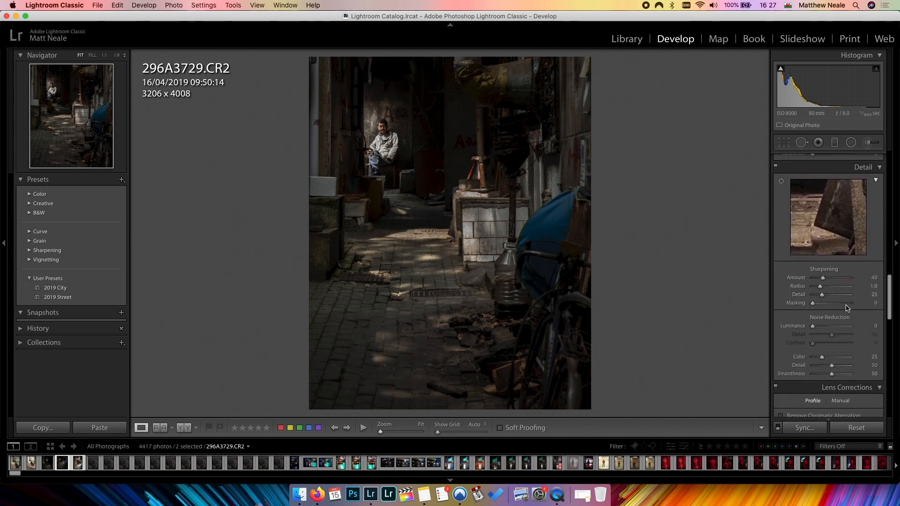
{"action": "scroll", "coordinate": [847, 307], "scroll_direction": "up", "scroll_amount": 1}
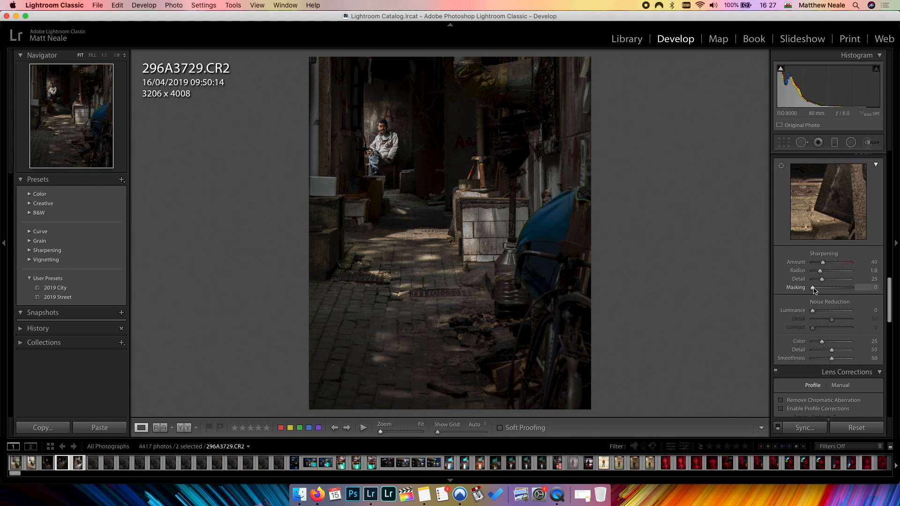
{"action": "left_click_drag", "start_coordinate": [823, 264], "coordinate": [835, 265]}
{"action": "left_click_drag", "start_coordinate": [814, 289], "coordinate": [827, 288]}
{"action": "key", "text": "alt"}
{"action": "mouse_move", "coordinate": [833, 287]}
{"action": "left_mouse_down"}
{"action": "mouse_move", "coordinate": [820, 287]}
{"action": "mouse_move", "coordinate": [849, 288]}
{"action": "left_mouse_up"}
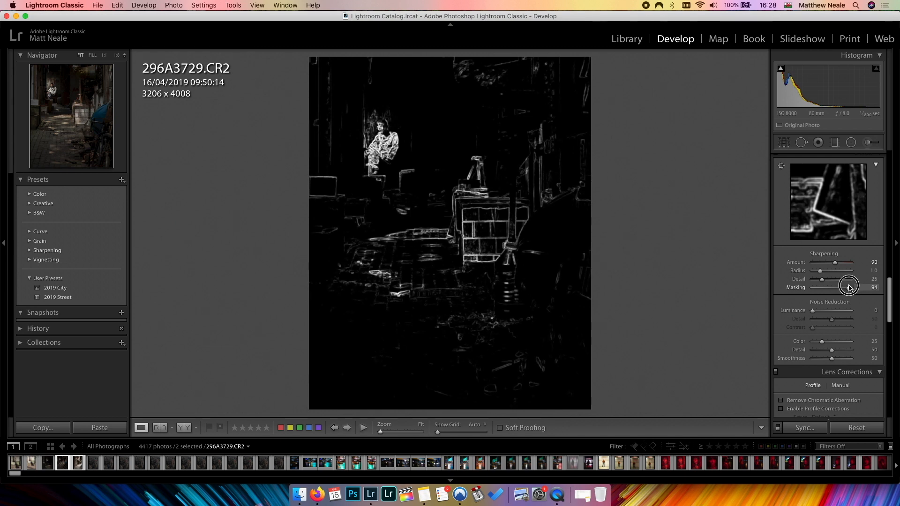
{"action": "left_click_drag", "start_coordinate": [849, 287], "coordinate": [848, 287]}
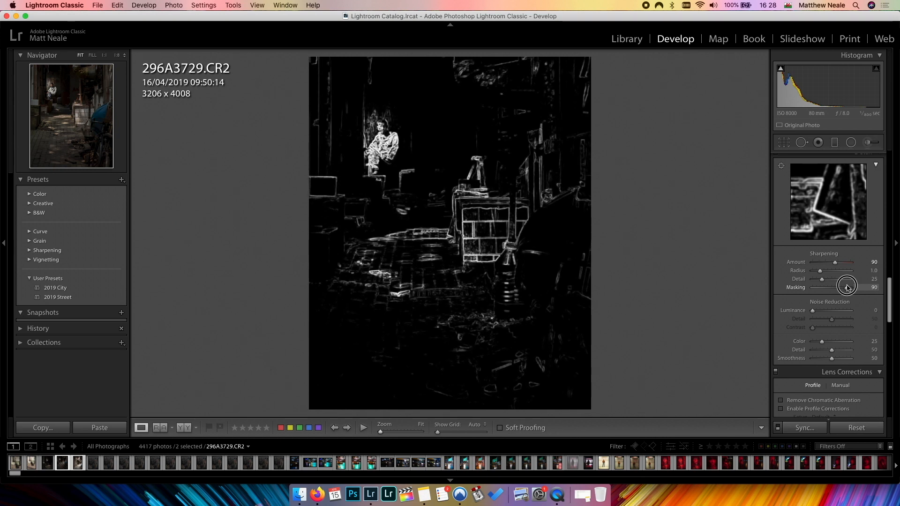
{"action": "left_click_drag", "start_coordinate": [847, 288], "coordinate": [847, 287]}
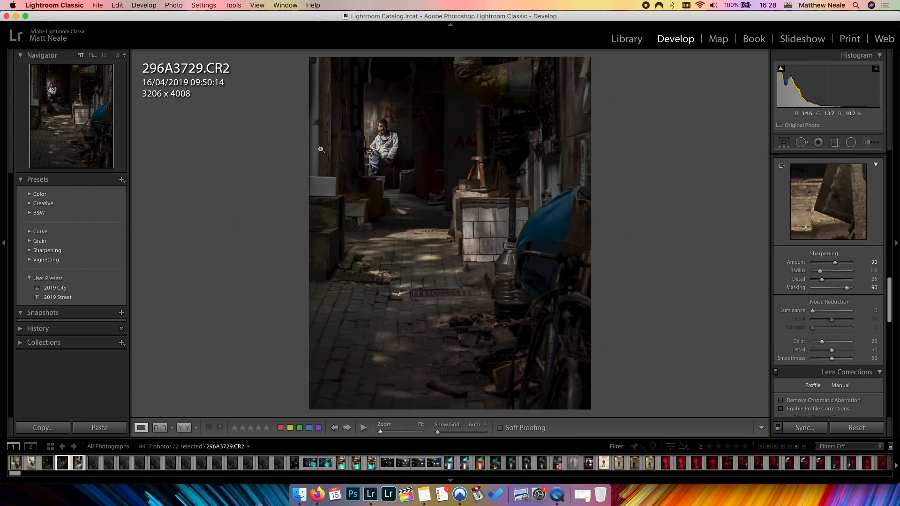
Examine the seated man up close with the Detail adjustments turned off and on again
{"action": "left_click", "coordinate": [378, 138]}
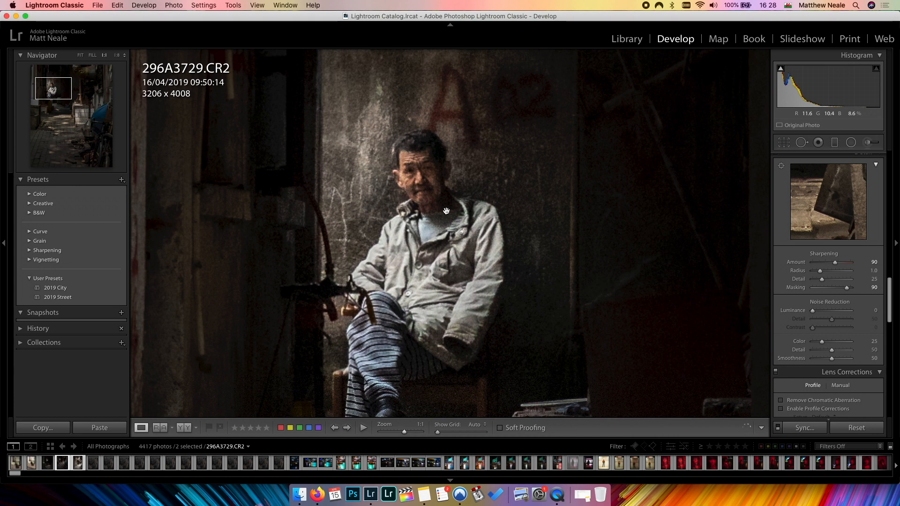
{"action": "left_click_drag", "start_coordinate": [416, 200], "coordinate": [397, 163]}
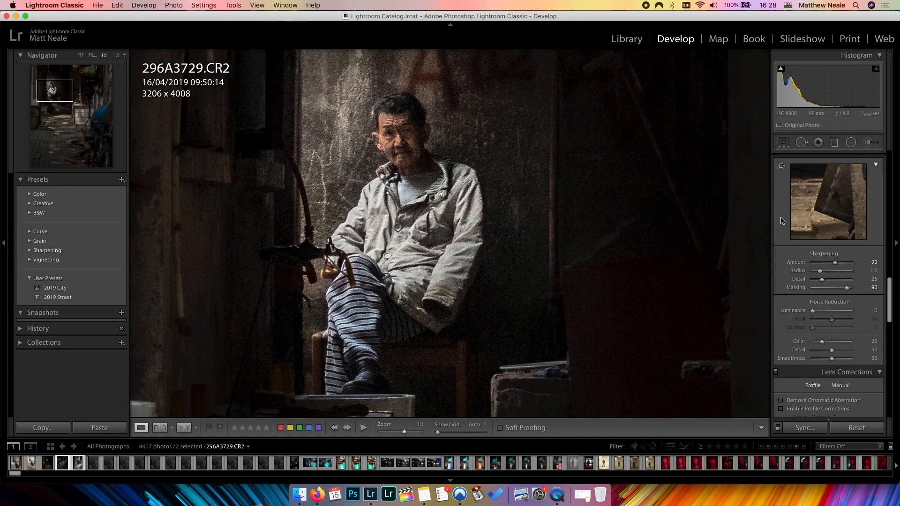
{"action": "scroll", "coordinate": [827, 230], "scroll_direction": "up", "scroll_amount": 2}
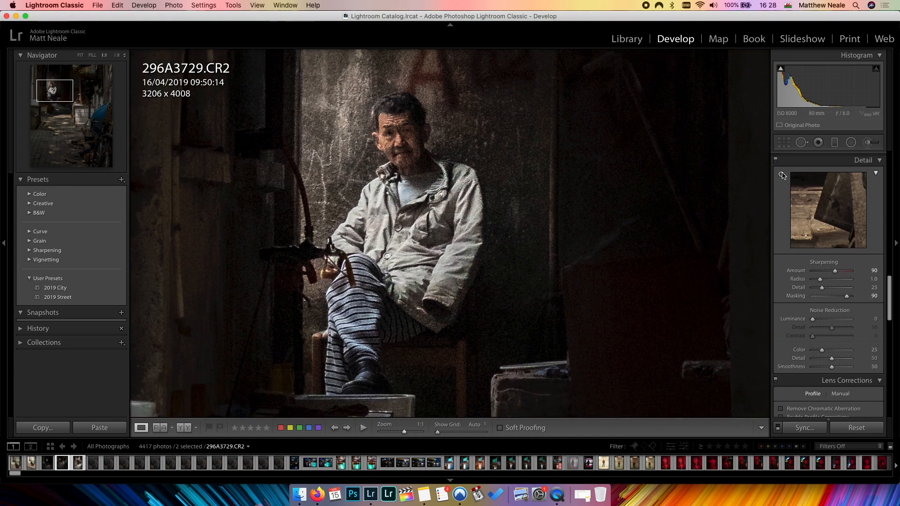
{"action": "left_click", "coordinate": [776, 160]}
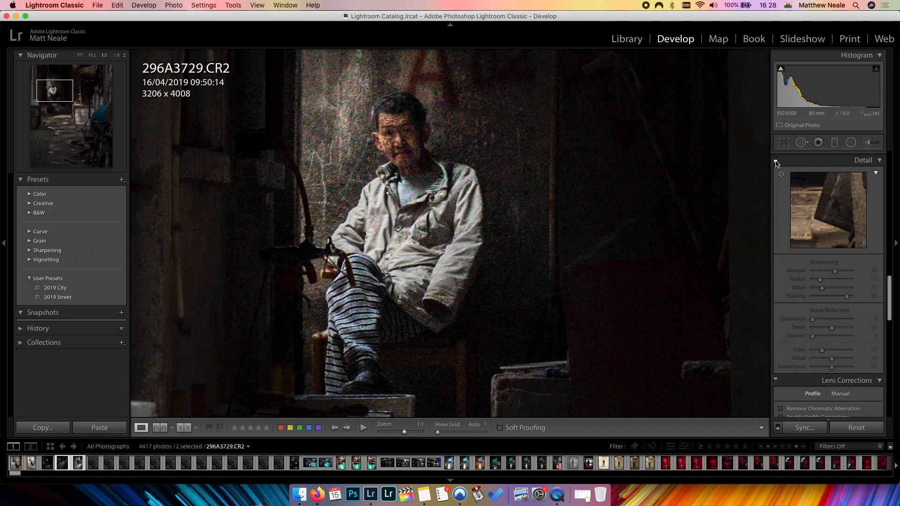
{"action": "left_click", "coordinate": [776, 160]}
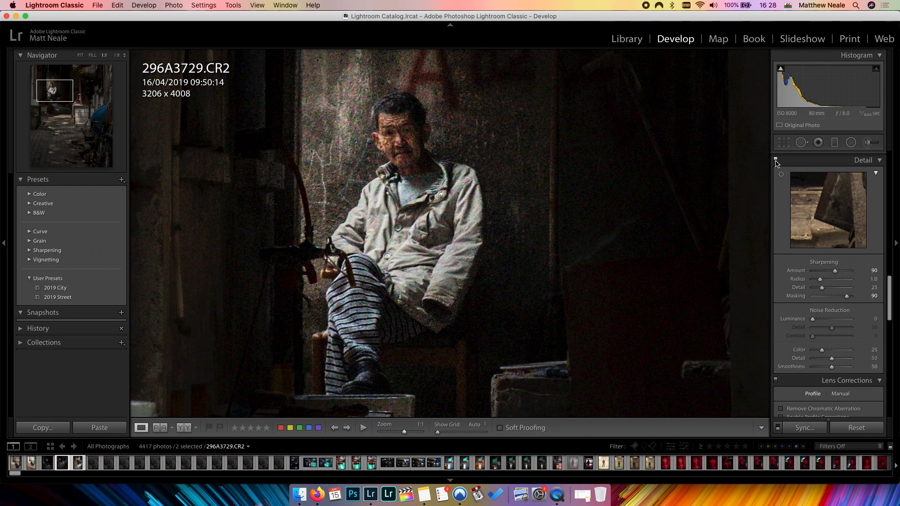
Set the colour noise reduction to 0 and inspect the noise around the seated man
{"action": "left_click_drag", "start_coordinate": [822, 349], "coordinate": [762, 352]}
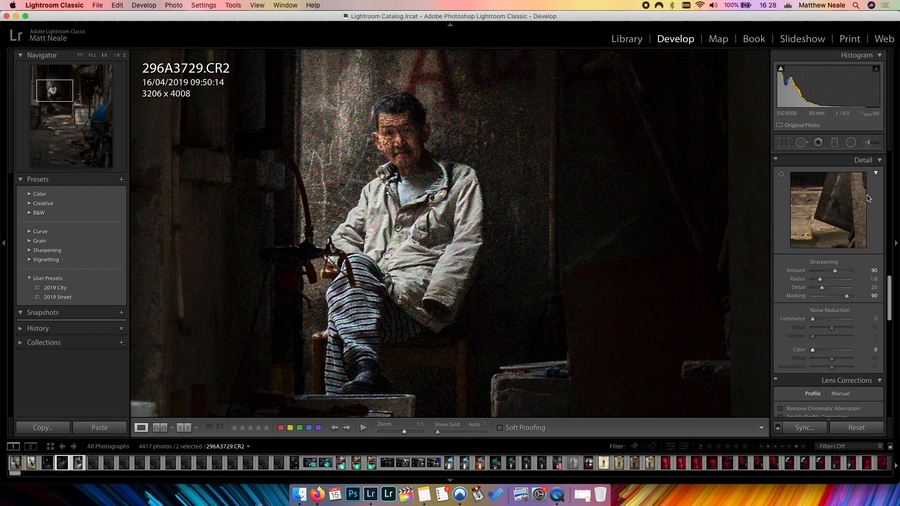
{"action": "left_click_drag", "start_coordinate": [441, 181], "coordinate": [354, 193]}
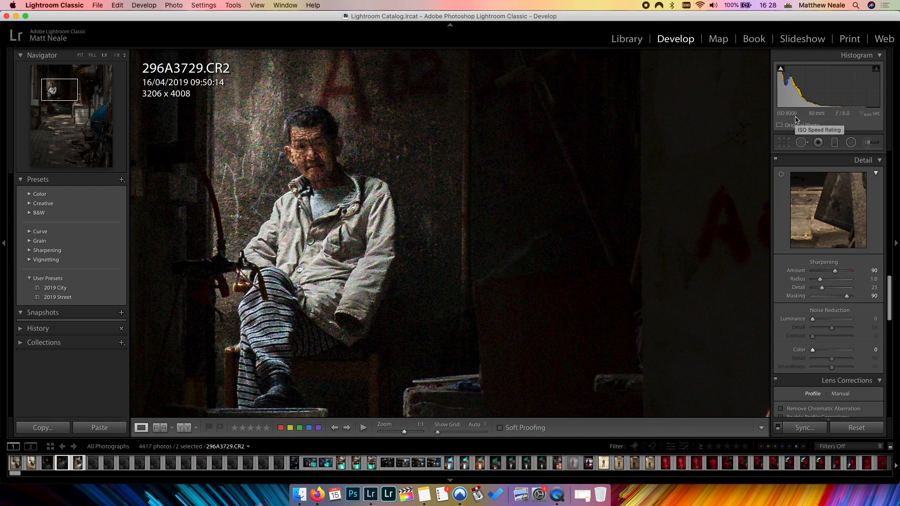
{"action": "left_click_drag", "start_coordinate": [419, 190], "coordinate": [590, 241]}
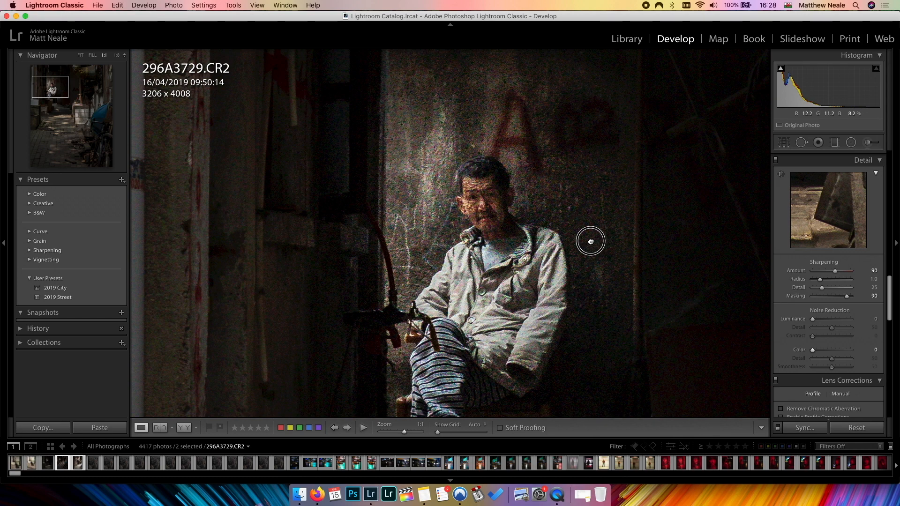
Examine the colour noise on and around the seated man with the colour noise reduction kept at 0
{"action": "left_click_drag", "start_coordinate": [590, 242], "coordinate": [587, 237]}
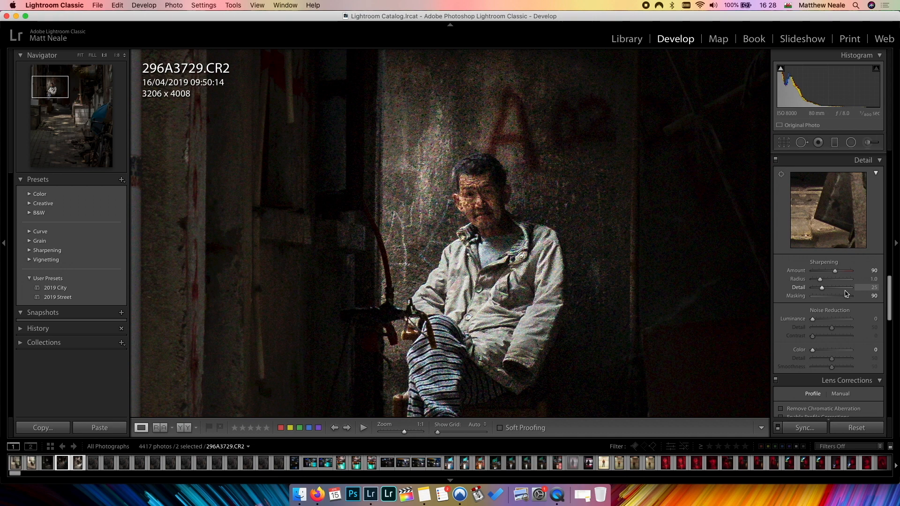
{"action": "scroll", "coordinate": [846, 295], "scroll_direction": "down", "scroll_amount": 1}
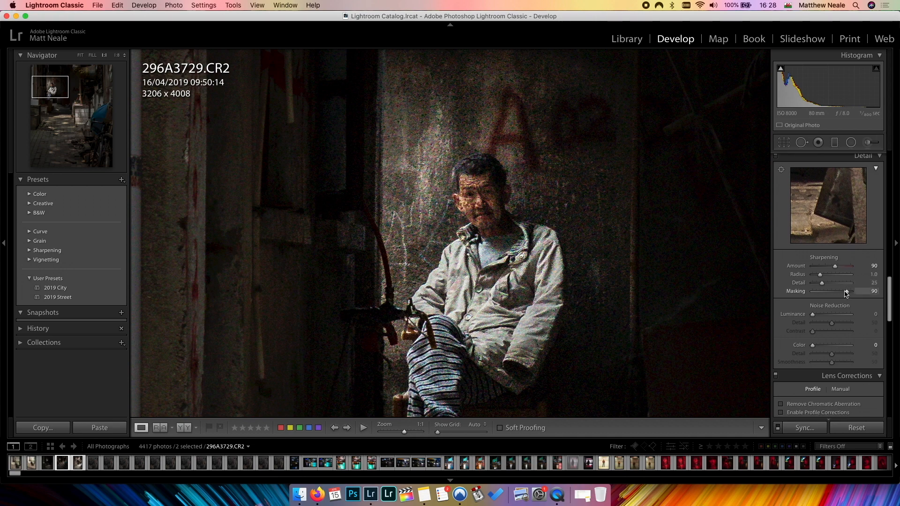
{"action": "scroll", "coordinate": [847, 294], "scroll_direction": "down", "scroll_amount": 5}
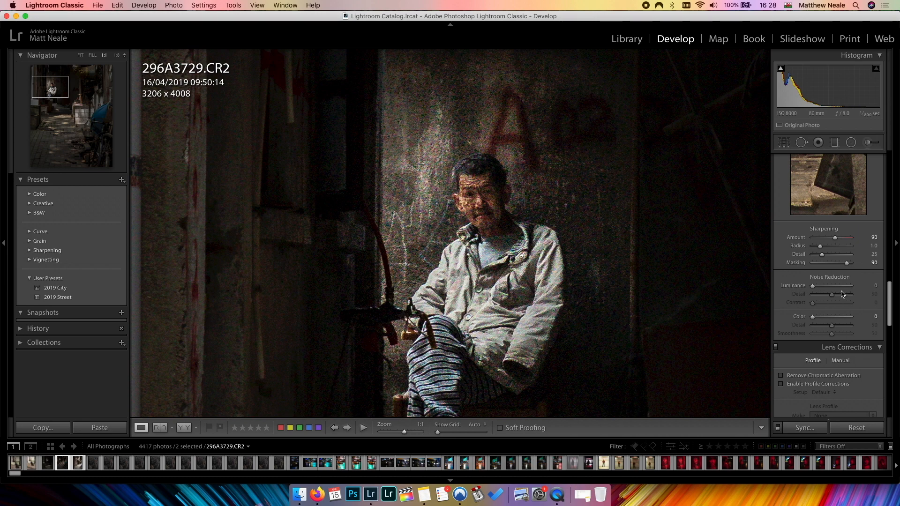
{"action": "left_click", "coordinate": [814, 318]}
{"action": "left_click_drag", "start_coordinate": [814, 318], "coordinate": [799, 318]}
{"action": "left_click", "coordinate": [476, 198]}
{"action": "left_click_drag", "start_coordinate": [393, 170], "coordinate": [440, 287]}
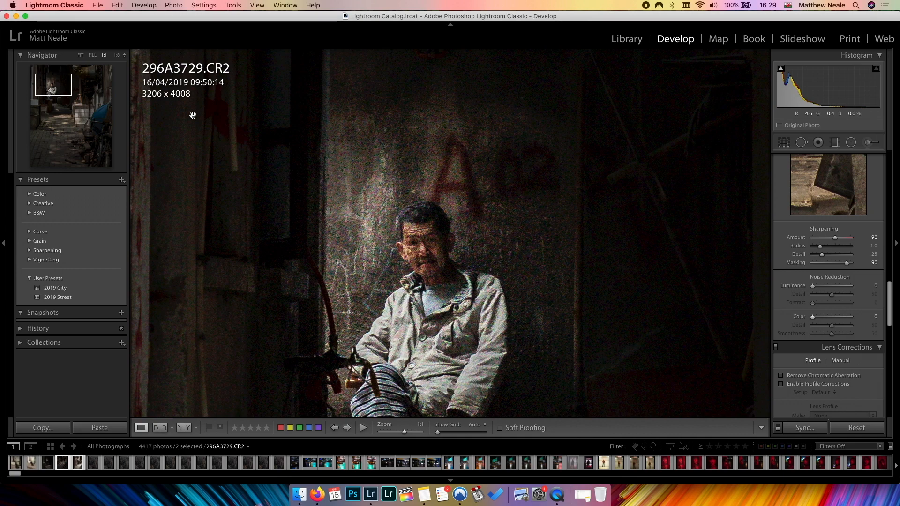
Set the colour noise reduction to 20, judging the seated man's face and the wall behind him at 4:1 magnification
{"action": "left_click", "coordinate": [117, 55]}
{"action": "left_click", "coordinate": [125, 55]}
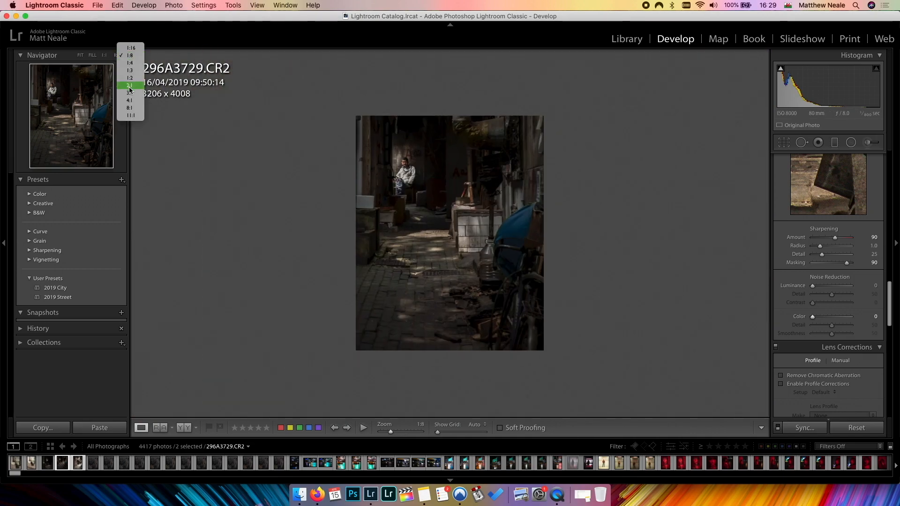
{"action": "left_click", "coordinate": [132, 101]}
{"action": "left_click", "coordinate": [291, 180]}
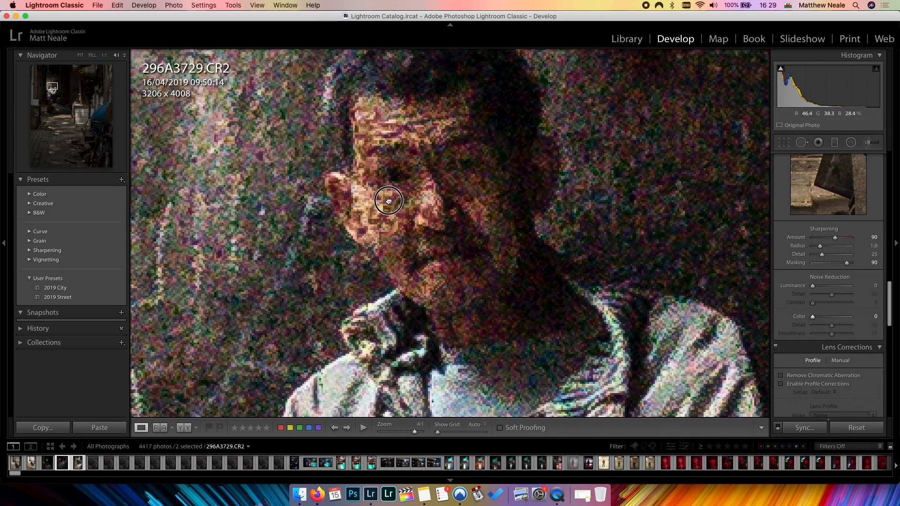
{"action": "left_click", "coordinate": [379, 206]}
{"action": "left_click_drag", "start_coordinate": [309, 177], "coordinate": [332, 251]}
{"action": "left_click_drag", "start_coordinate": [391, 145], "coordinate": [357, 89]}
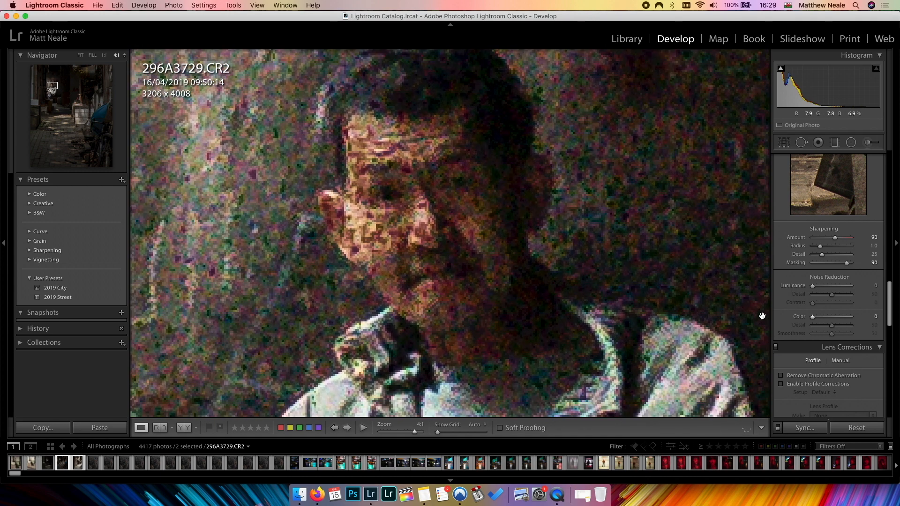
{"action": "left_click_drag", "start_coordinate": [813, 320], "coordinate": [821, 322]}
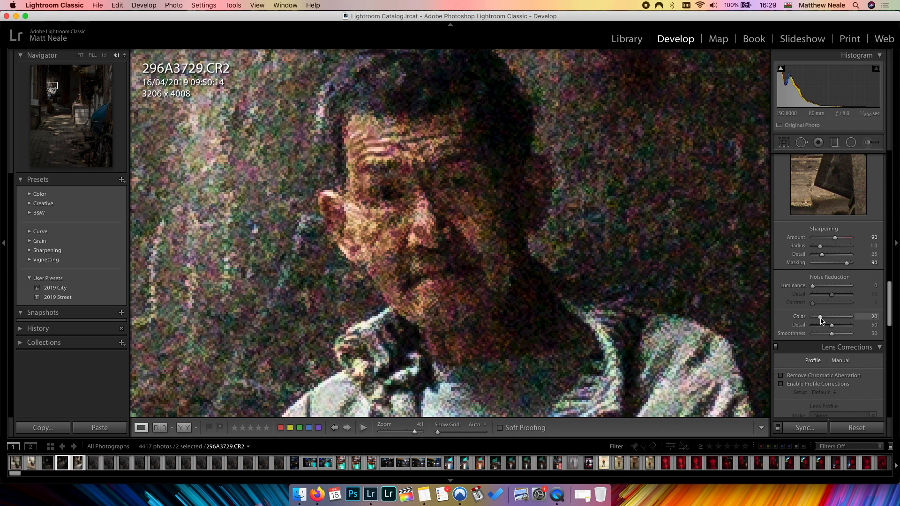
{"action": "left_click_drag", "start_coordinate": [371, 211], "coordinate": [151, 179]}
{"action": "left_click_drag", "start_coordinate": [493, 134], "coordinate": [394, 79]}
{"action": "left_click_drag", "start_coordinate": [316, 279], "coordinate": [520, 278]}
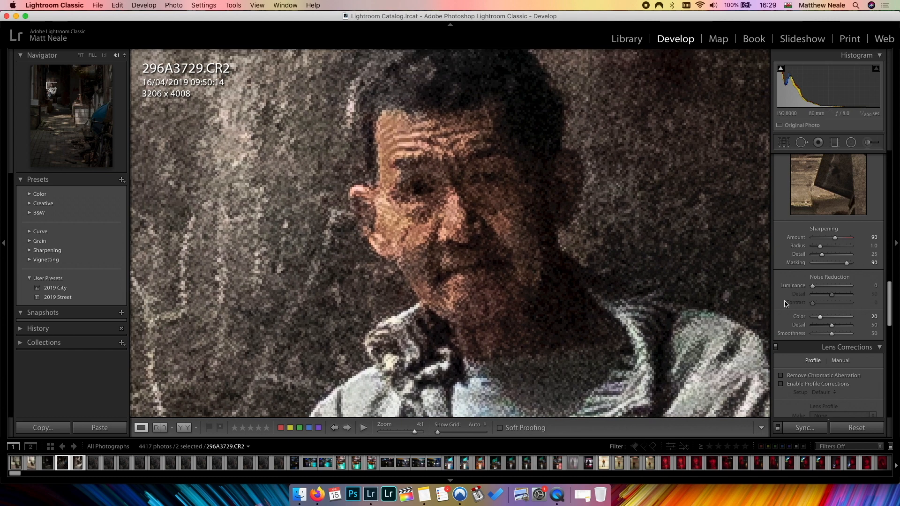
Set the luminance noise reduction to 20 and check it on the man up close and in the whole photo
{"action": "left_click_drag", "start_coordinate": [813, 287], "coordinate": [822, 289]}
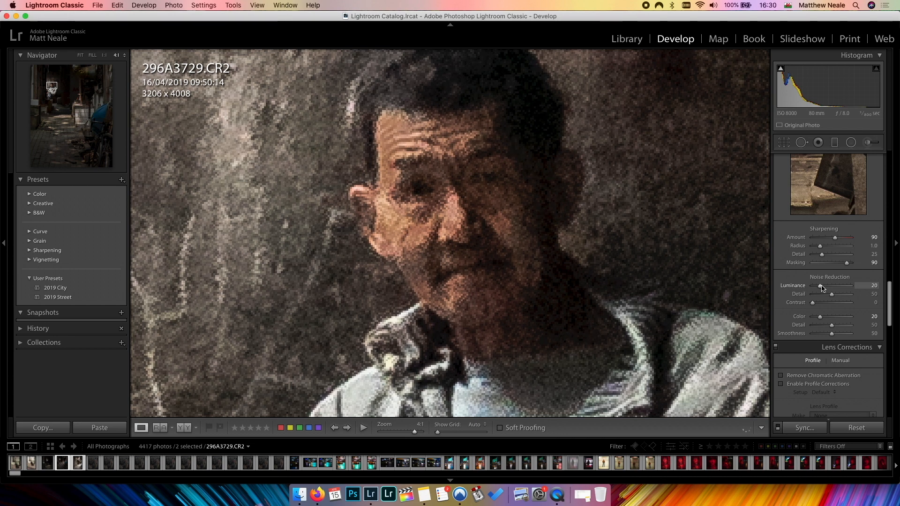
{"action": "left_click_drag", "start_coordinate": [482, 191], "coordinate": [399, 133]}
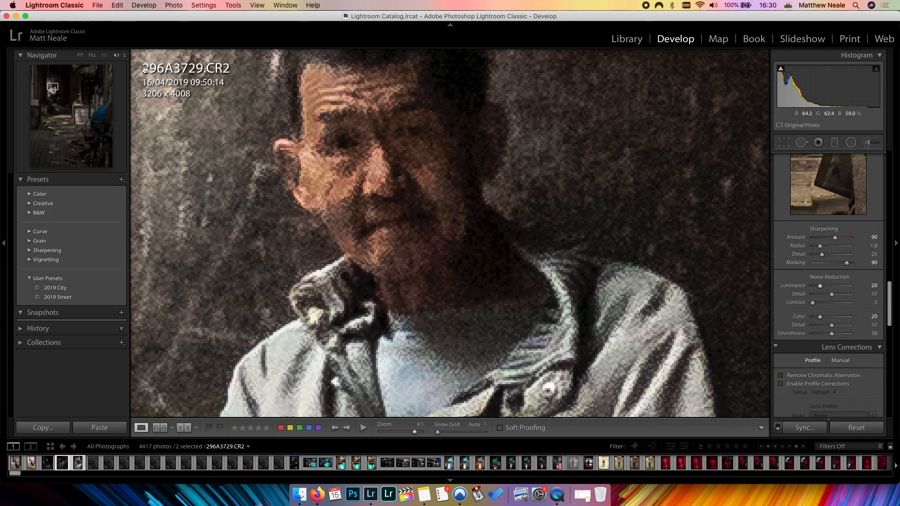
{"action": "left_click", "coordinate": [125, 55]}
{"action": "left_click", "coordinate": [124, 45]}
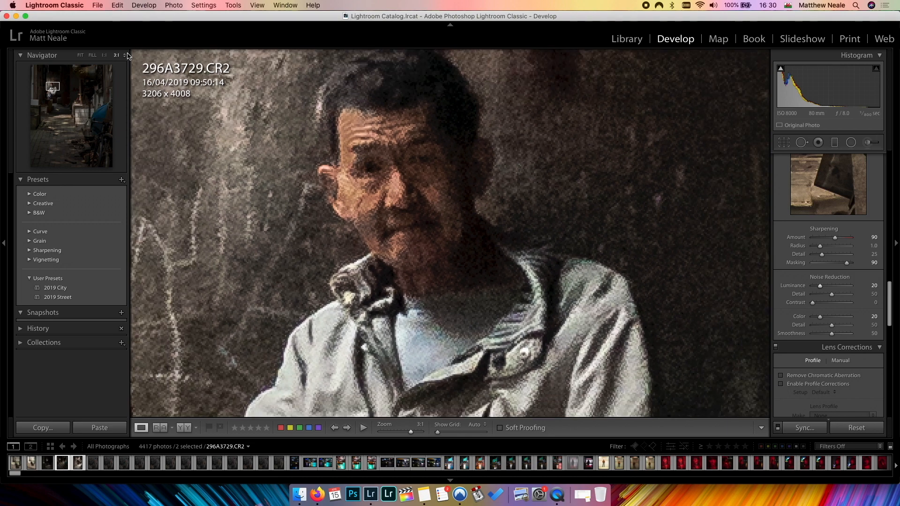
{"action": "left_click", "coordinate": [124, 56]}
{"action": "left_click", "coordinate": [121, 35]}
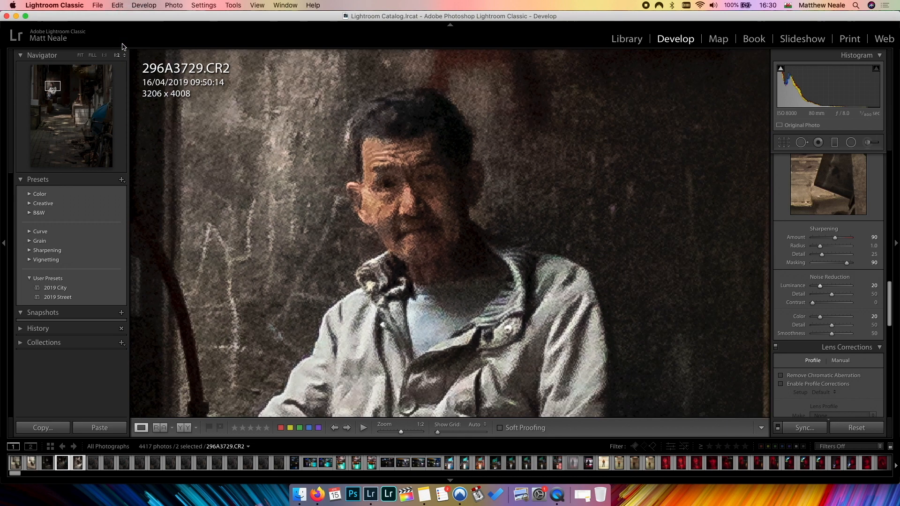
{"action": "left_click_drag", "start_coordinate": [355, 211], "coordinate": [208, 70]}
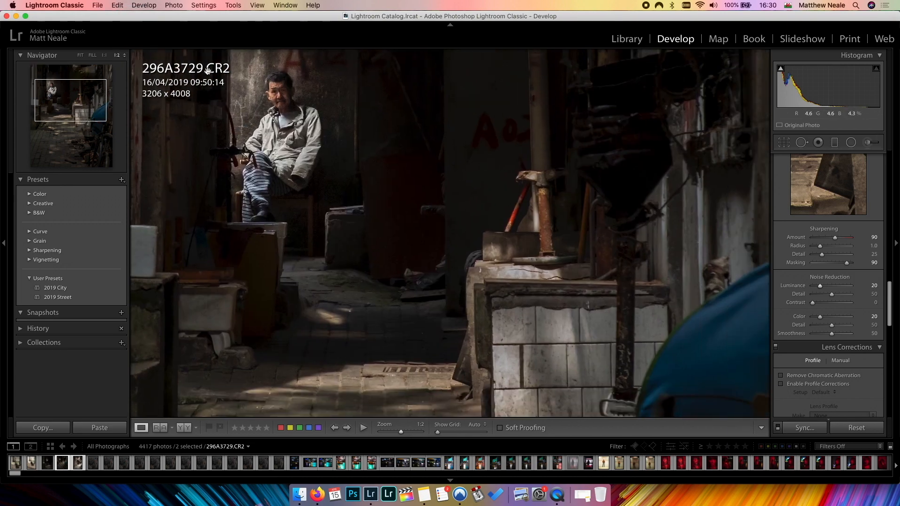
{"action": "left_click", "coordinate": [123, 55]}
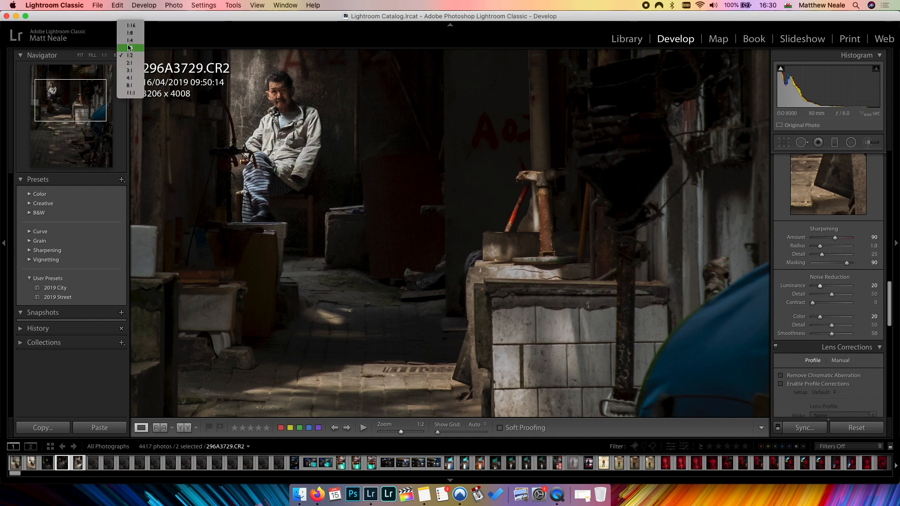
{"action": "left_click", "coordinate": [80, 55]}
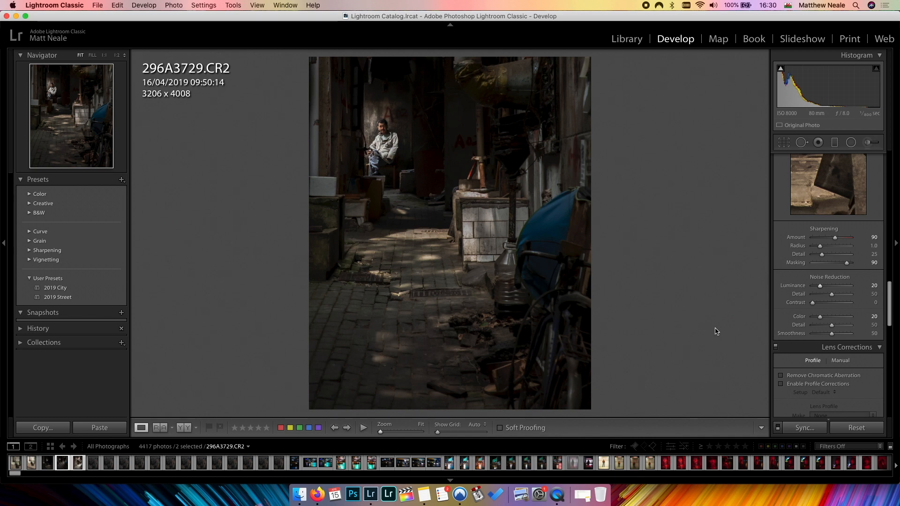
Enable the lens profile corrections, comparing the photo with and without them, and turn on chromatic aberration removal
{"action": "scroll", "coordinate": [803, 340], "scroll_direction": "down", "scroll_amount": 5}
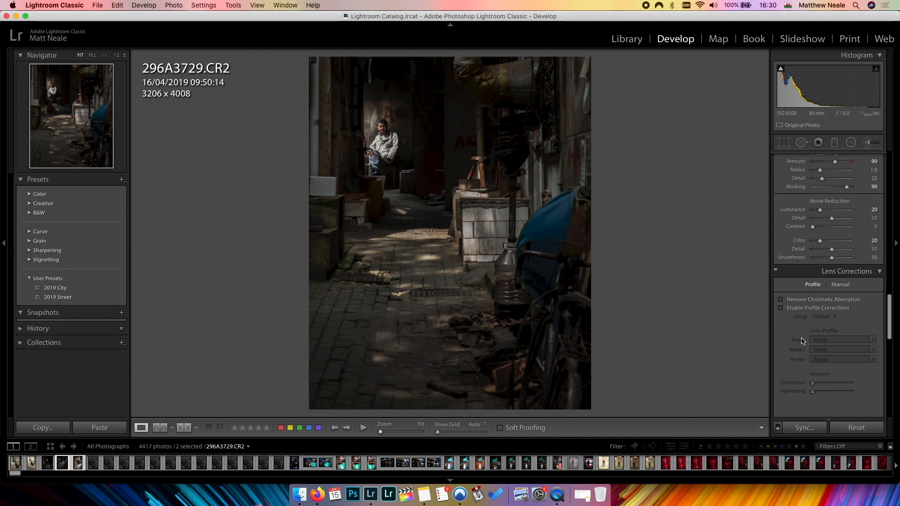
{"action": "scroll", "coordinate": [844, 313], "scroll_direction": "down", "scroll_amount": 1}
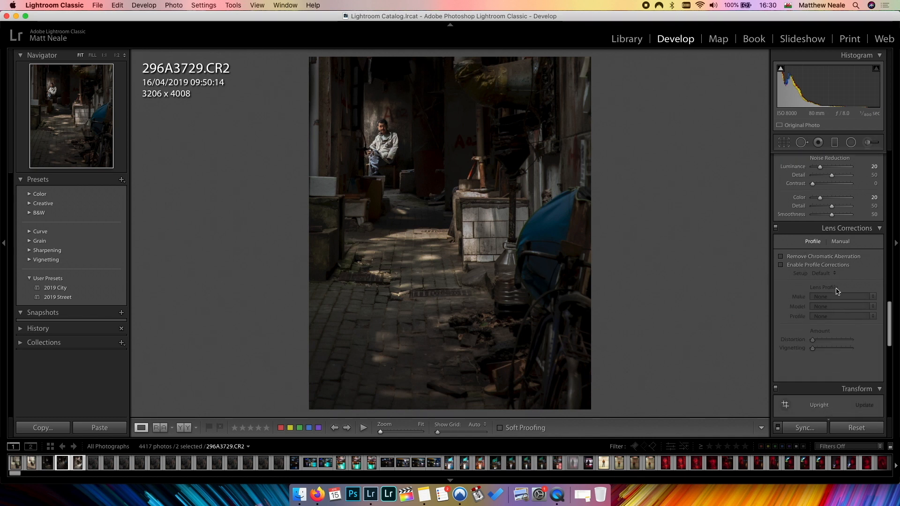
{"action": "left_click", "coordinate": [826, 266]}
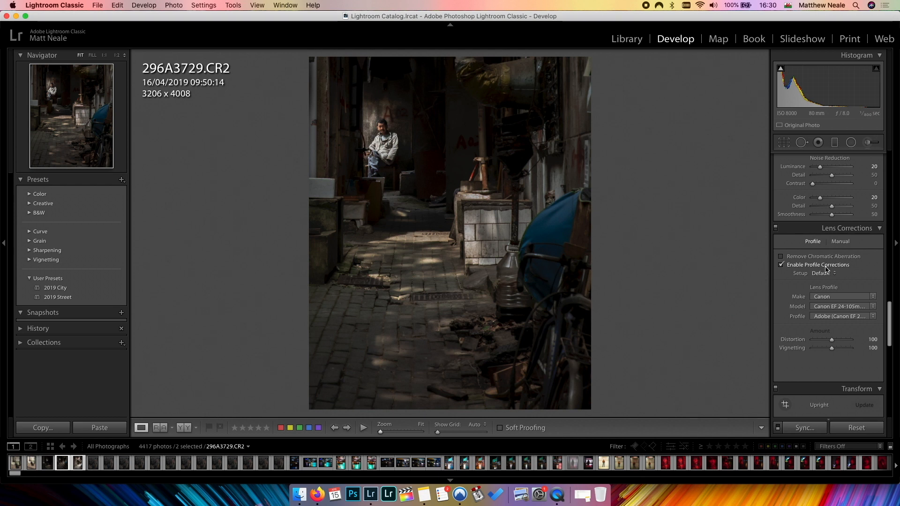
{"action": "left_click", "coordinate": [826, 267]}
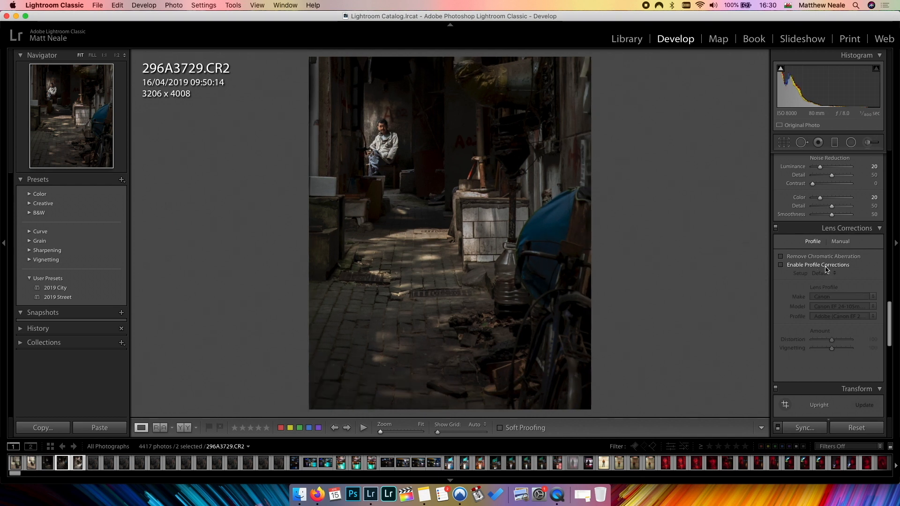
{"action": "left_click", "coordinate": [826, 267]}
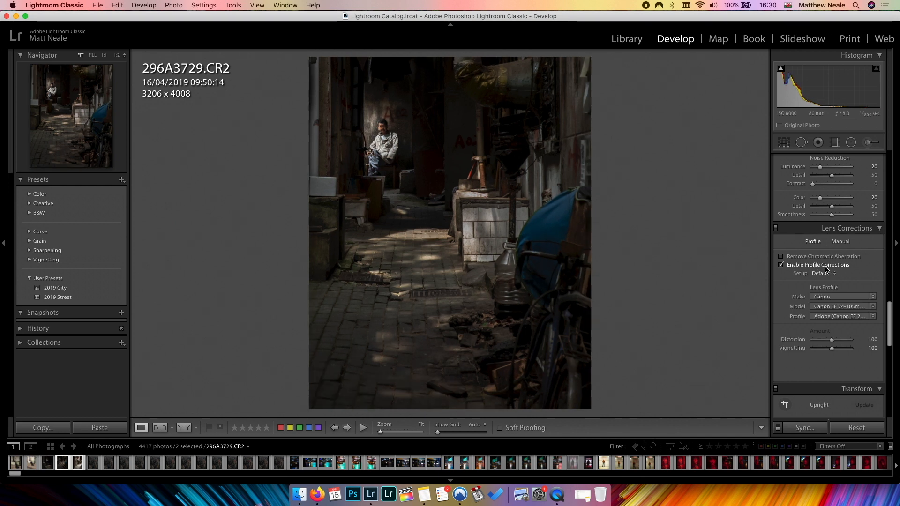
{"action": "left_click", "coordinate": [826, 267]}
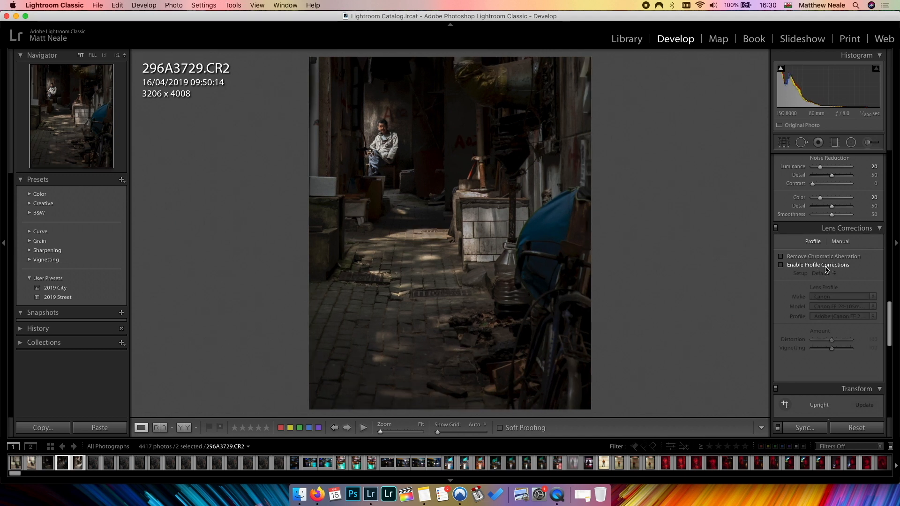
{"action": "left_click", "coordinate": [826, 267]}
{"action": "left_click", "coordinate": [826, 267]}
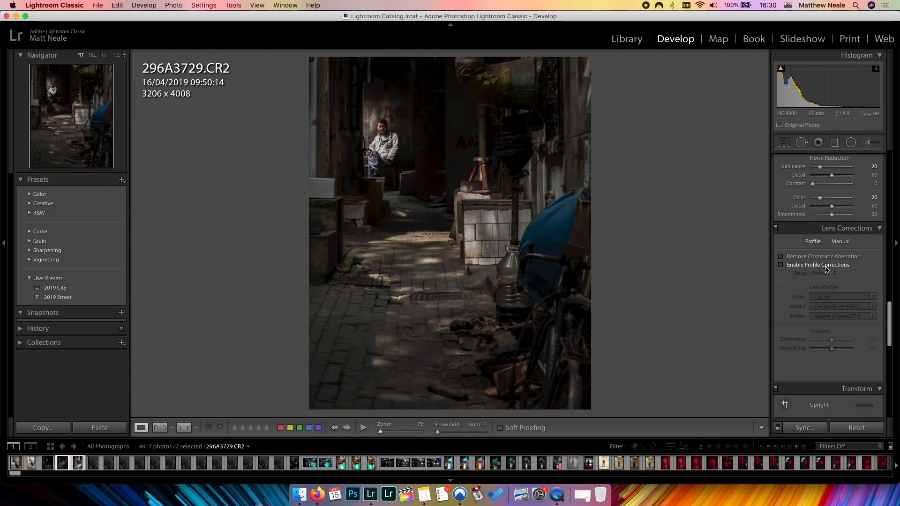
{"action": "left_click", "coordinate": [826, 268]}
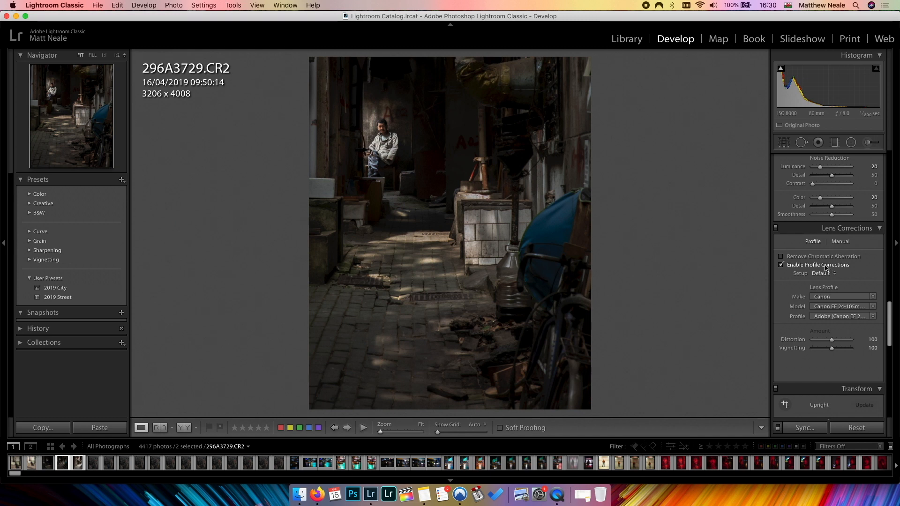
{"action": "left_click", "coordinate": [825, 267]}
{"action": "left_click", "coordinate": [825, 268]}
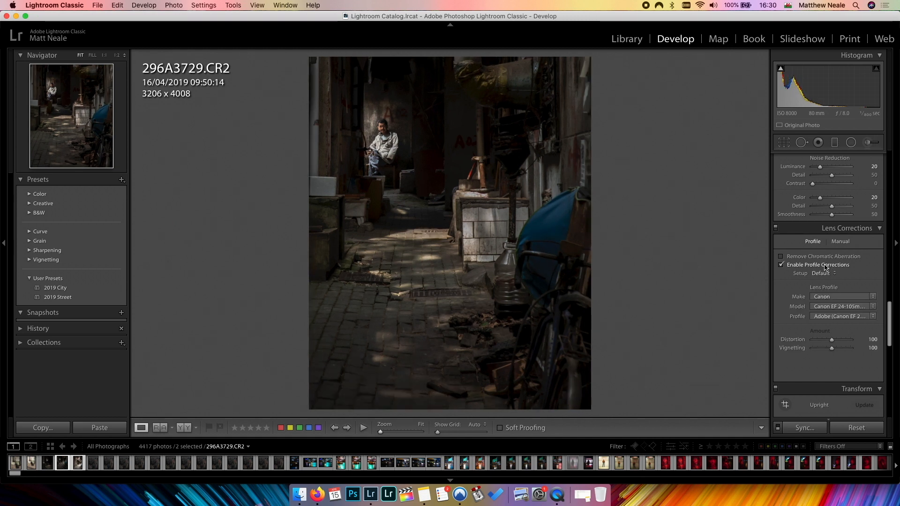
{"action": "left_click", "coordinate": [825, 267]}
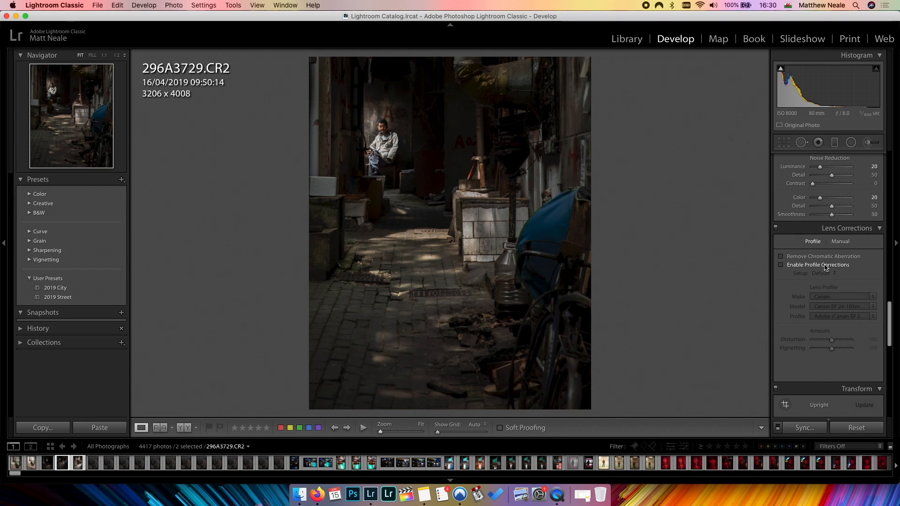
{"action": "left_click", "coordinate": [825, 267]}
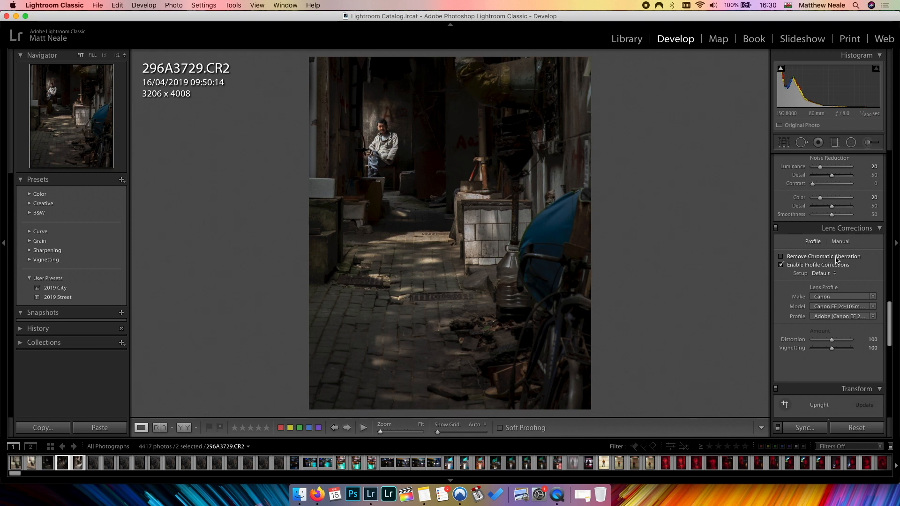
{"action": "left_click", "coordinate": [792, 261]}
Darken the photo's edges with a Highlight Priority post-crop vignette, setting its amount to -14
{"action": "scroll", "coordinate": [812, 334], "scroll_direction": "down", "scroll_amount": 1}
{"action": "scroll", "coordinate": [811, 335], "scroll_direction": "down", "scroll_amount": 10}
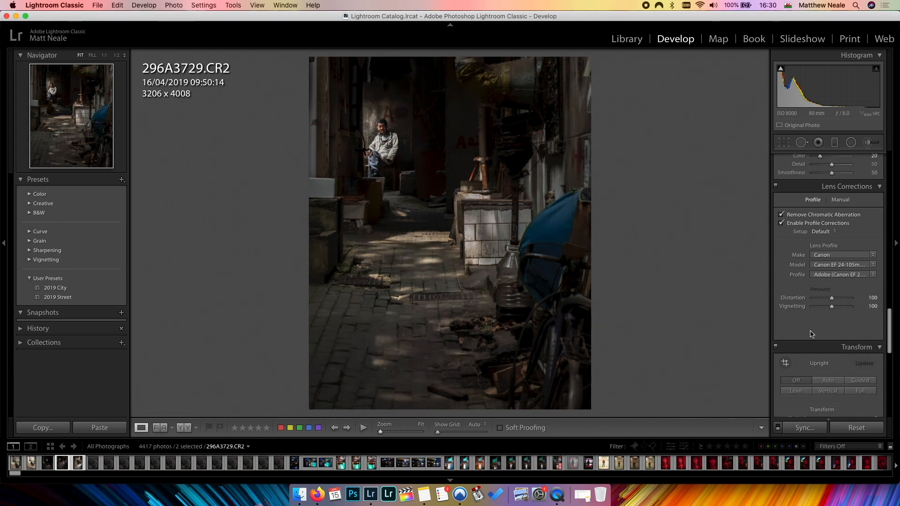
{"action": "scroll", "coordinate": [812, 333], "scroll_direction": "down", "scroll_amount": 2}
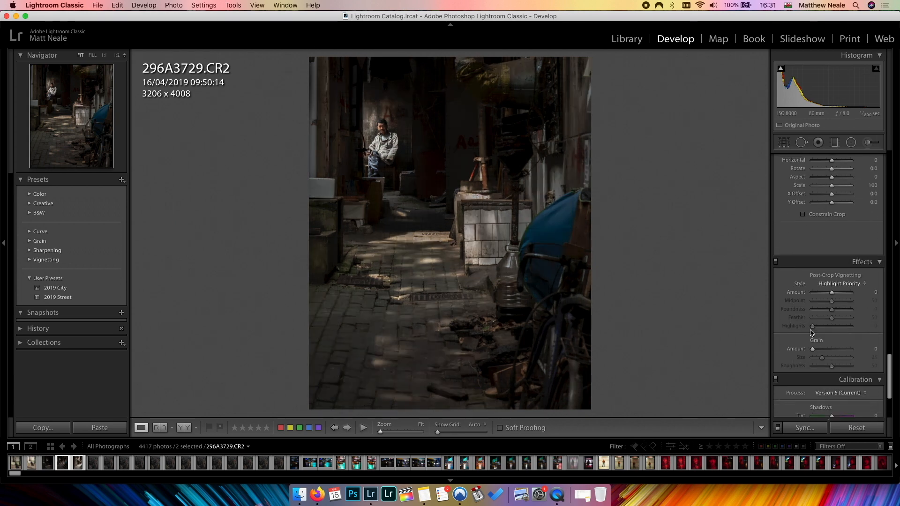
{"action": "scroll", "coordinate": [811, 331], "scroll_direction": "down", "scroll_amount": 3}
{"action": "scroll", "coordinate": [821, 326], "scroll_direction": "up", "scroll_amount": 4}
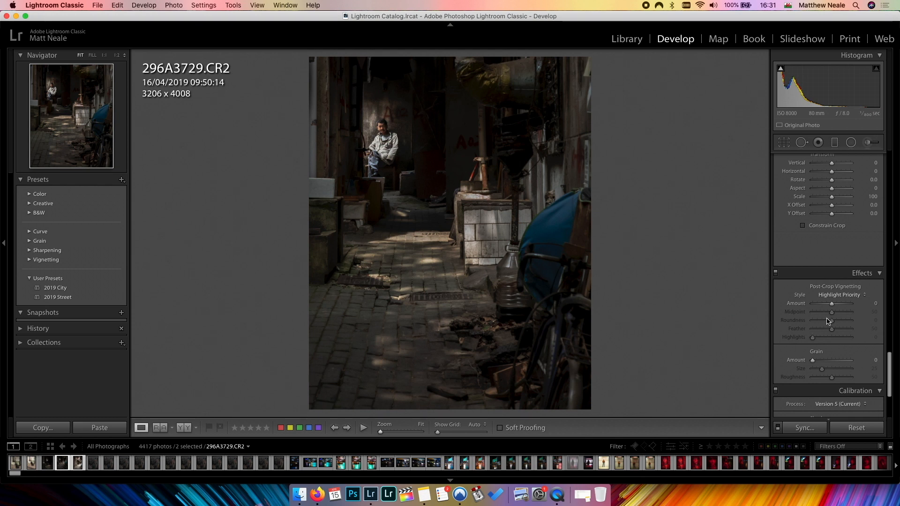
{"action": "left_click_drag", "start_coordinate": [833, 307], "coordinate": [828, 310]}
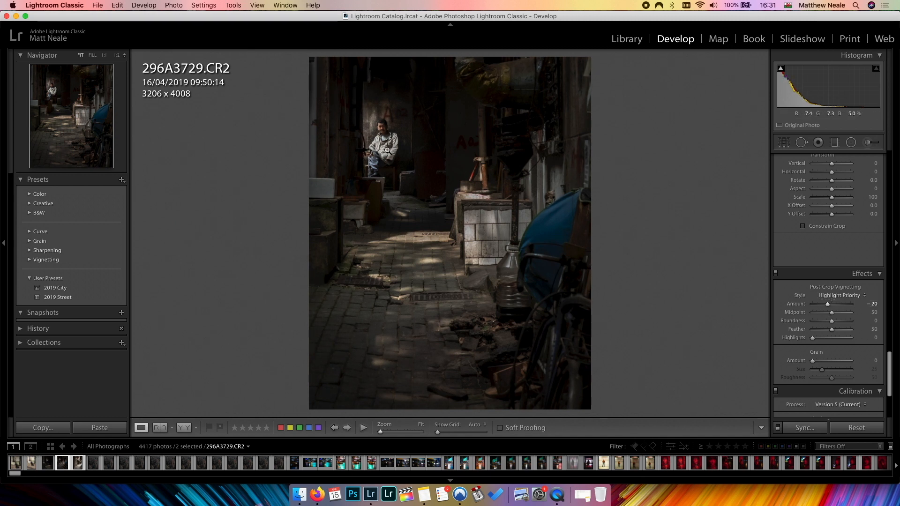
{"action": "left_click_drag", "start_coordinate": [828, 309], "coordinate": [830, 308]}
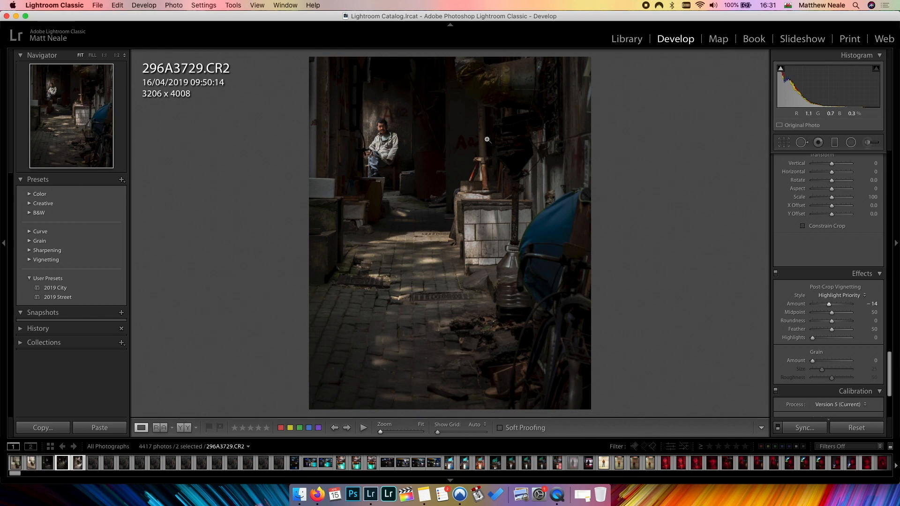
Examine the whole photo against a black background with the surrounding interface blacked out, and restore the normal view
{"action": "key", "text": "l"}
{"action": "key", "text": "l"}
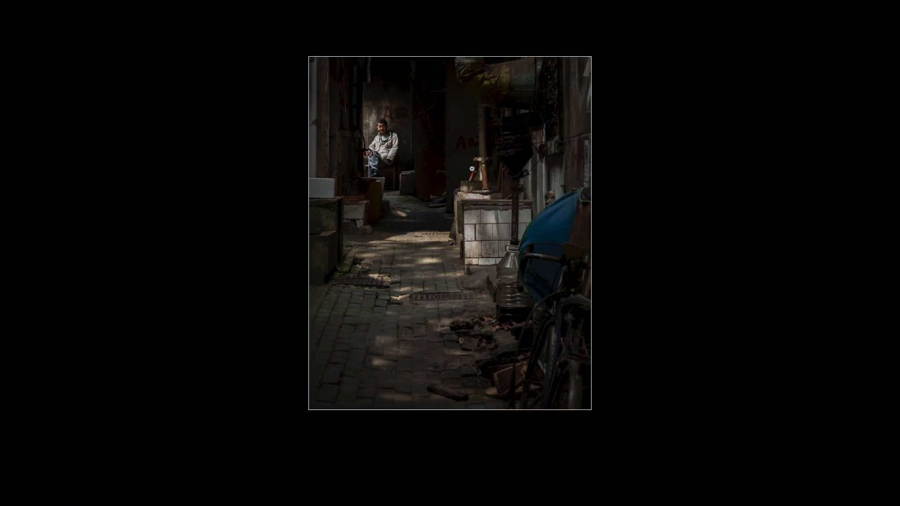
{"action": "left_click", "coordinate": [383, 138]}
{"action": "left_click_drag", "start_coordinate": [420, 145], "coordinate": [424, 188]}
{"action": "left_click", "coordinate": [378, 189]}
{"action": "left_click", "coordinate": [339, 146]}
{"action": "key", "text": "l"}
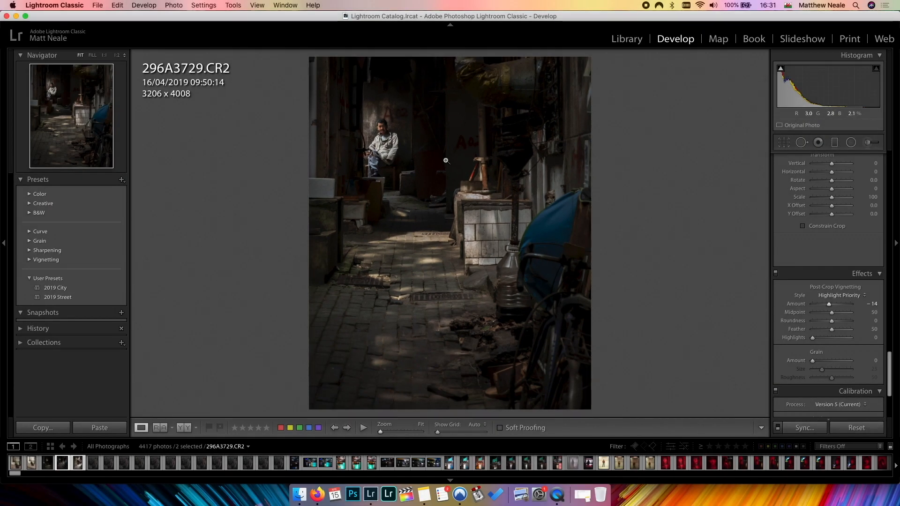
Reselect the existing adjustment brush mask on the seated man, set its exposure to 1.72, and finish the brush edit
{"action": "key", "text": "k"}
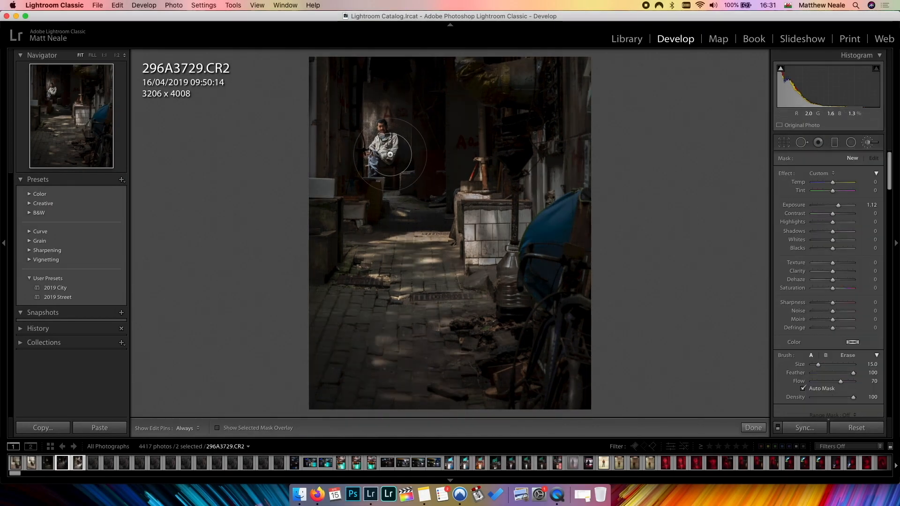
{"action": "left_click", "coordinate": [382, 136]}
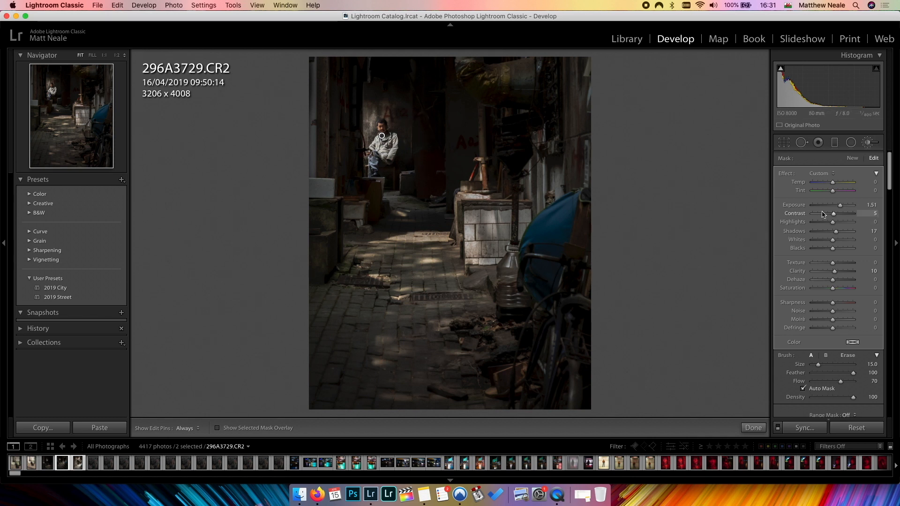
{"action": "left_click", "coordinate": [841, 207]}
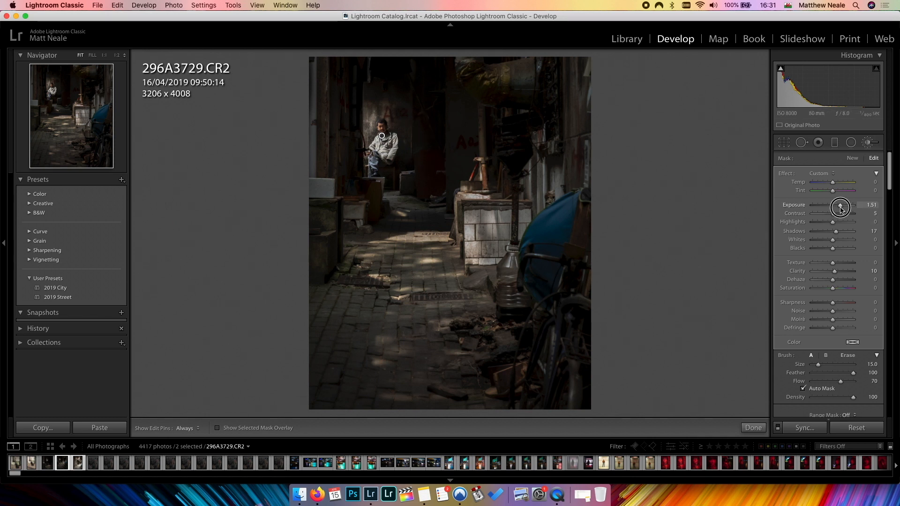
{"action": "left_click_drag", "start_coordinate": [841, 208], "coordinate": [841, 209]}
{"action": "key", "text": "super+z"}
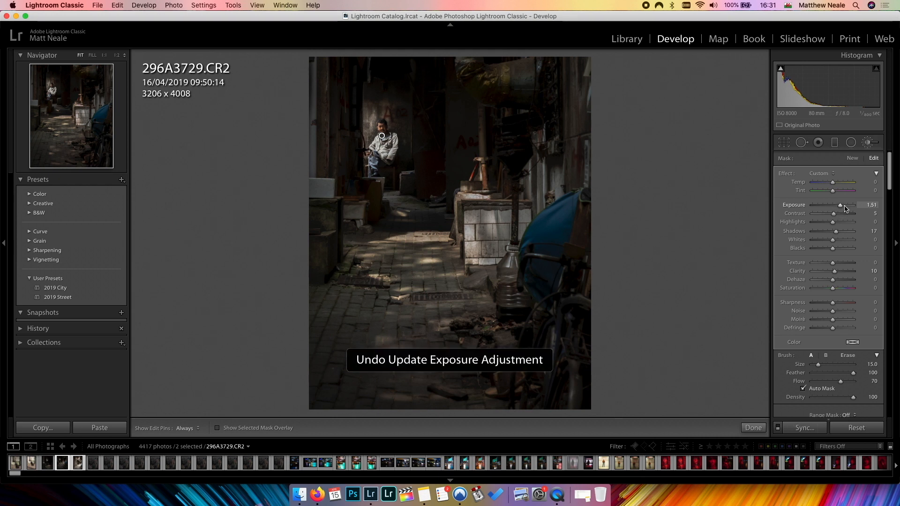
{"action": "left_click_drag", "start_coordinate": [842, 209], "coordinate": [844, 209]}
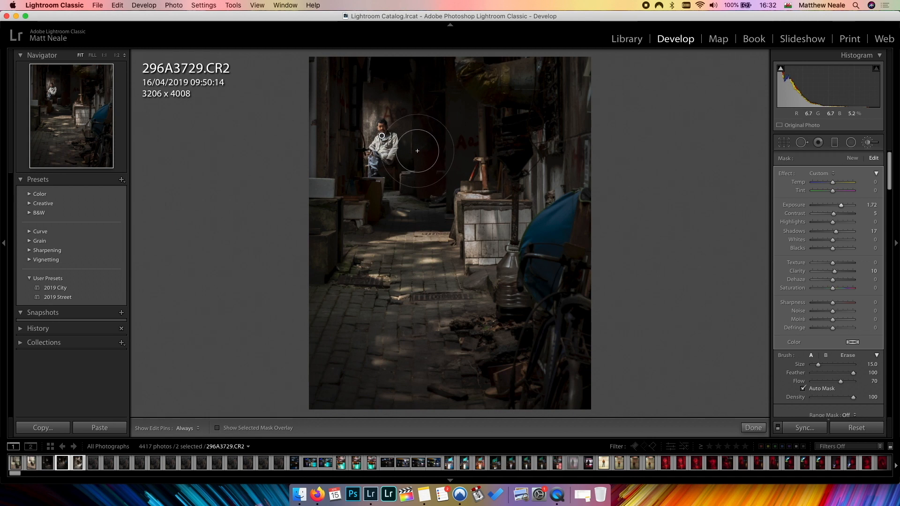
{"action": "left_click", "coordinate": [761, 428]}
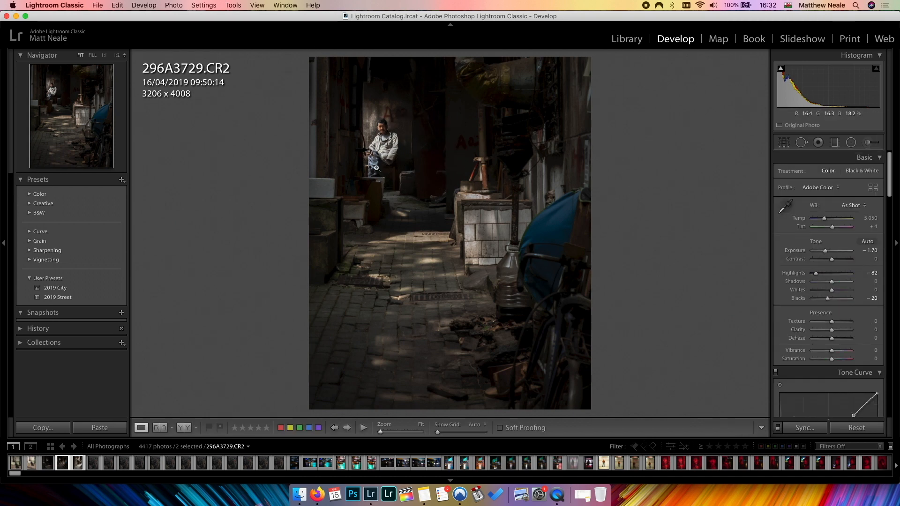
Examine the brightened man up close, and view the whole photo against a black background with the interface blacked out
{"action": "left_click", "coordinate": [387, 137]}
{"action": "left_click", "coordinate": [386, 137]}
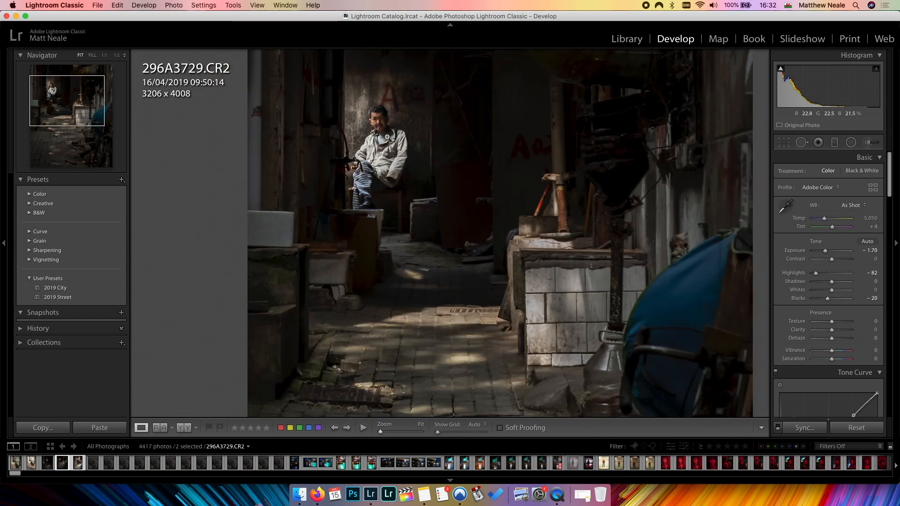
{"action": "key", "text": "l"}
{"action": "key", "text": "l"}
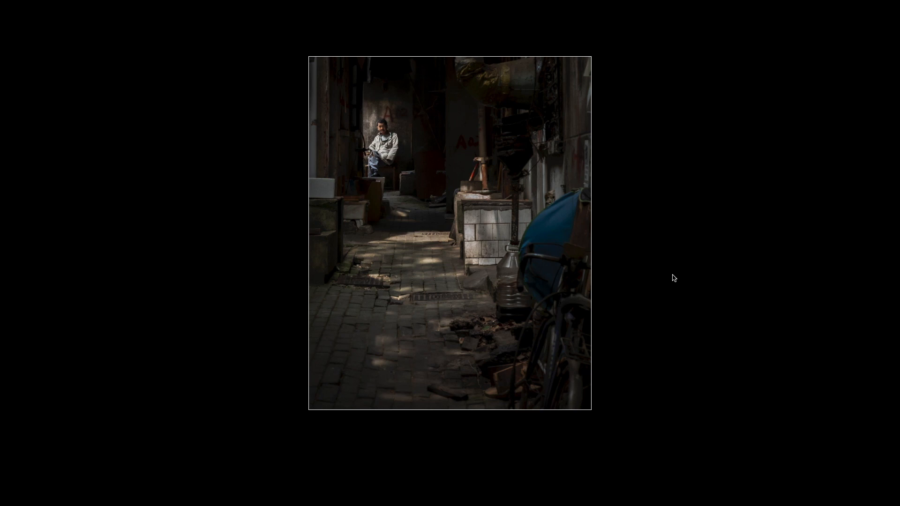
{"action": "key", "text": "l"}
Compare the before and after versions of the whole photo side by side against a blacked-out interface
{"action": "left_click", "coordinate": [183, 429]}
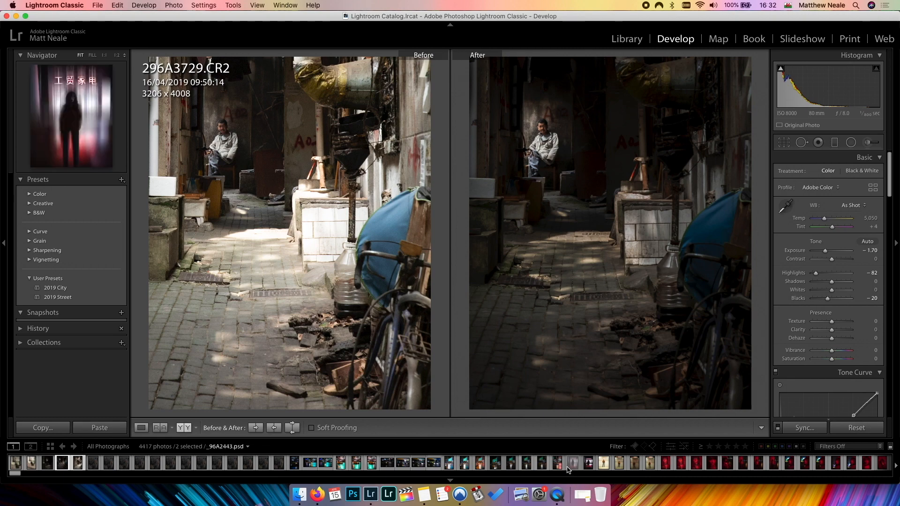
{"action": "key", "text": "l"}
{"action": "key", "text": "l"}
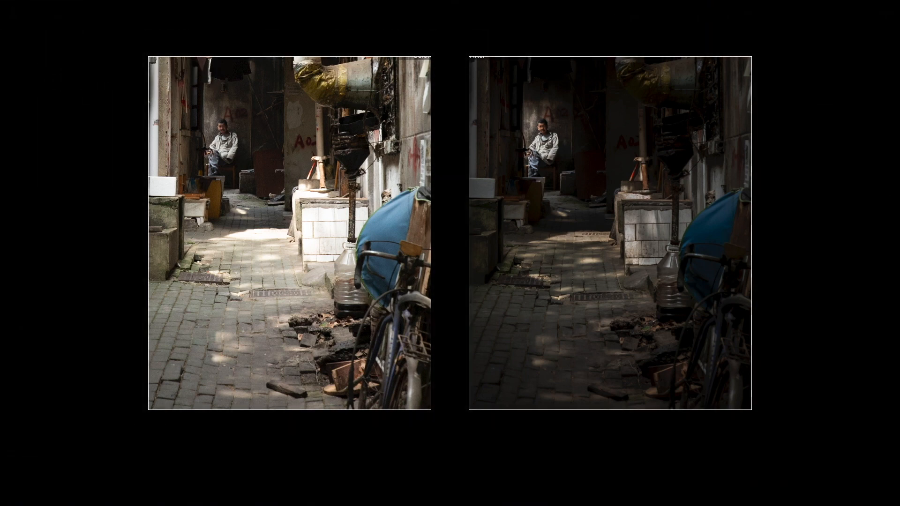